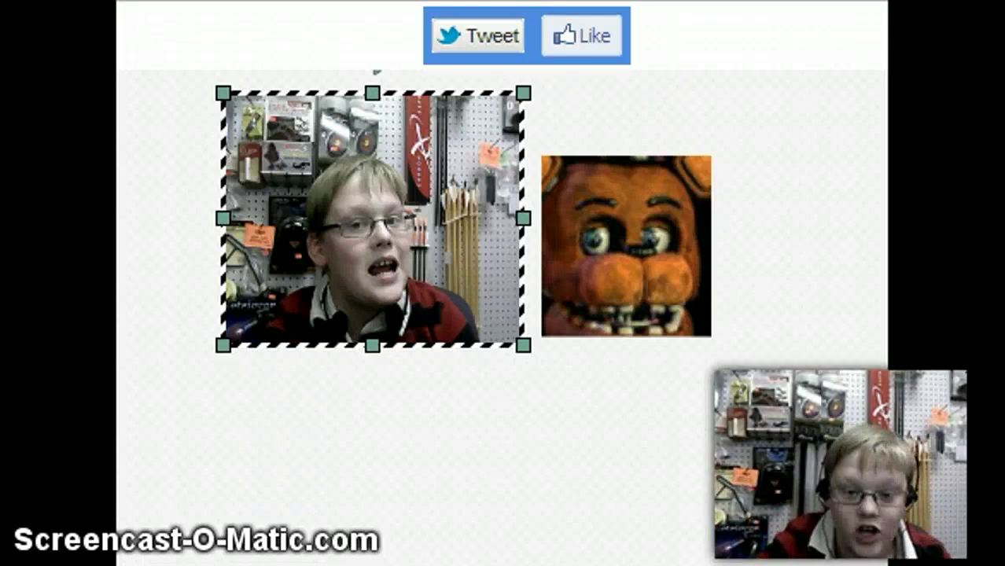
Enlarge the Freddy face image beside the webcam photo, then select the webcam photo
left_click(626, 245)
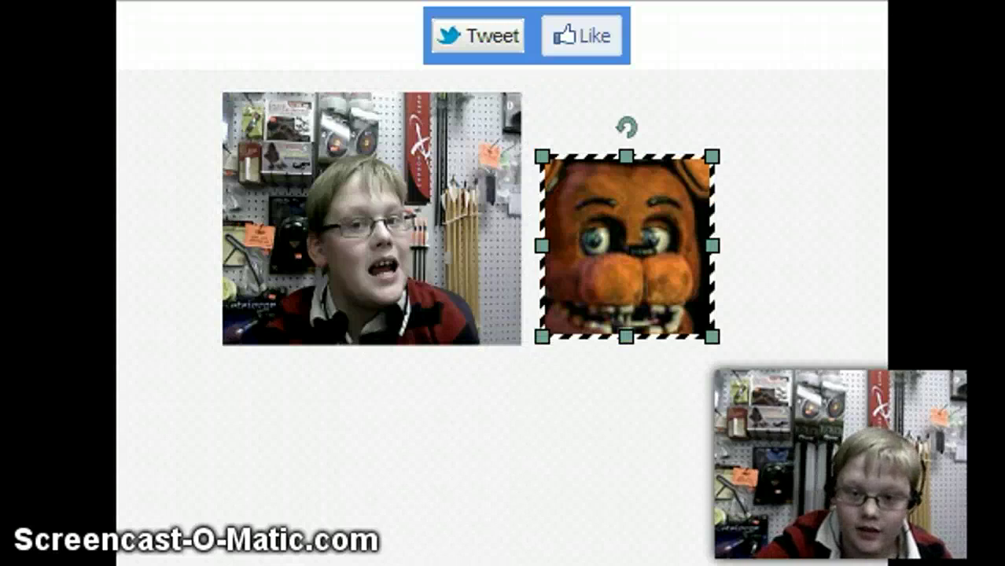
mouse_move(710, 156)
left_mouse_down()
mouse_move(750, 101)
mouse_move(780, 91)
left_mouse_up()
left_click(663, 70)
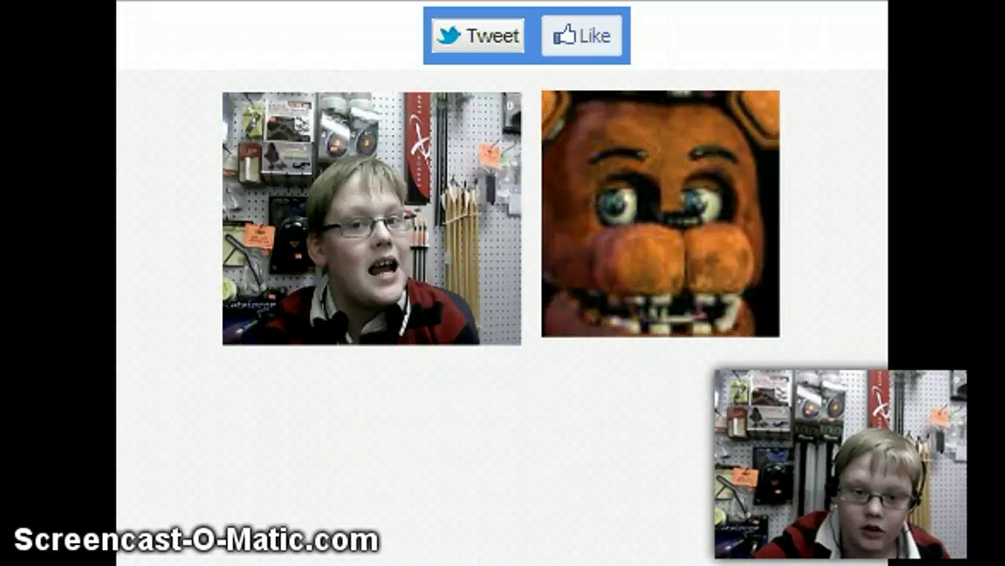
left_click(376, 98)
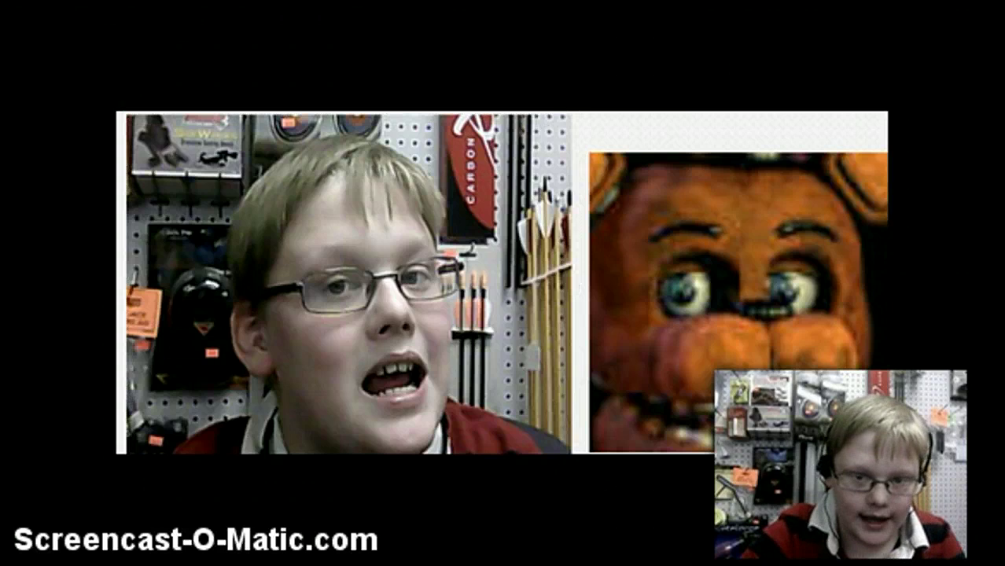
mouse_move(215, 143)
left_mouse_down()
mouse_move(529, 415)
mouse_move(544, 445)
mouse_move(503, 430)
left_mouse_up()
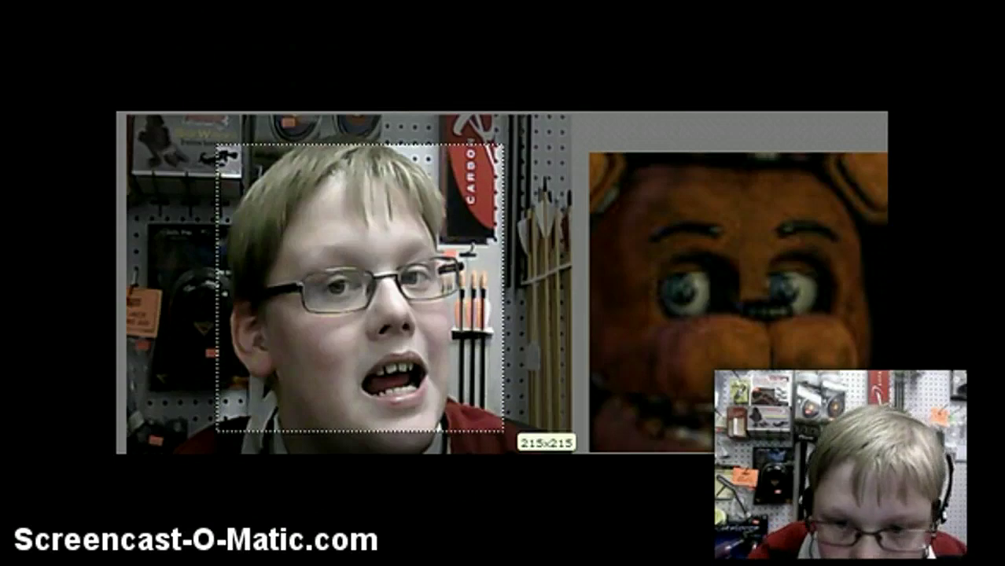
left_click_drag(503, 431, 493, 435)
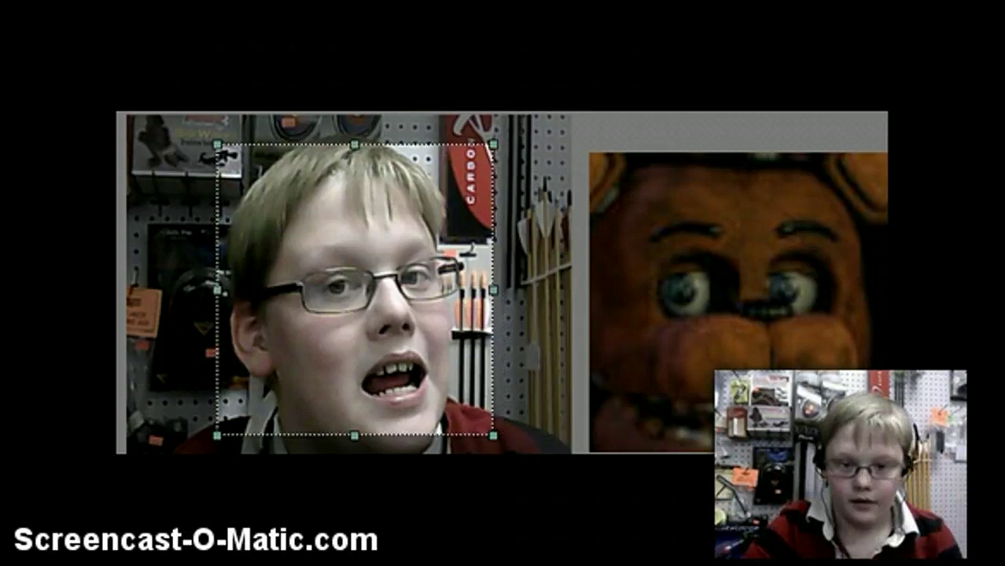
left_click_drag(590, 149, 675, 239)
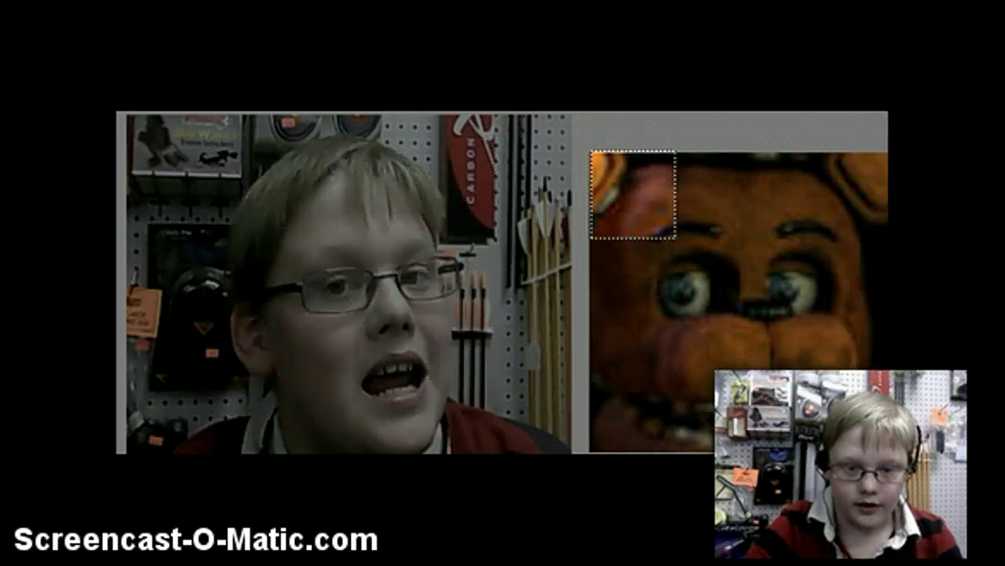
mouse_move(247, 160)
left_mouse_down()
mouse_move(354, 228)
mouse_move(462, 420)
left_mouse_up()
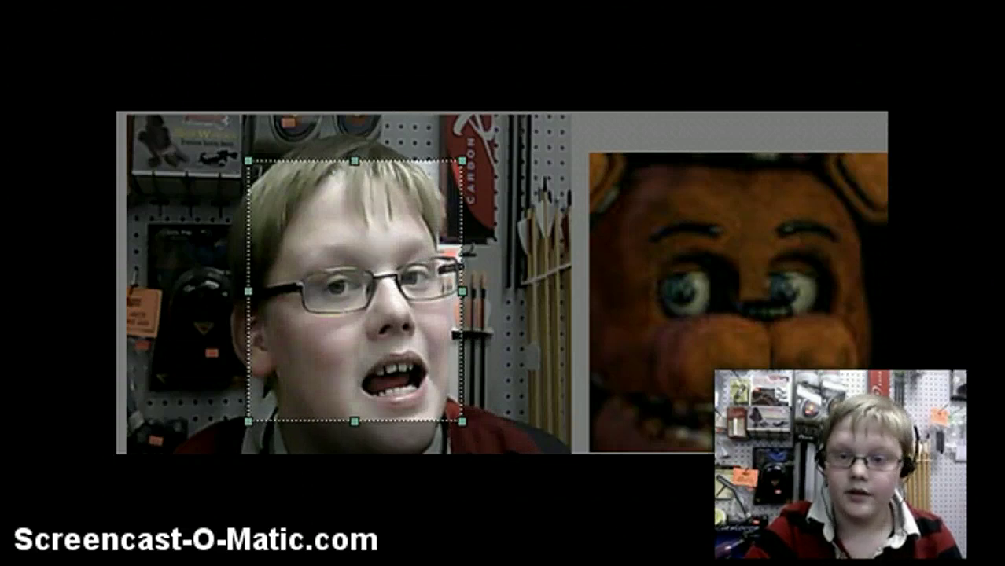
key("Escape")
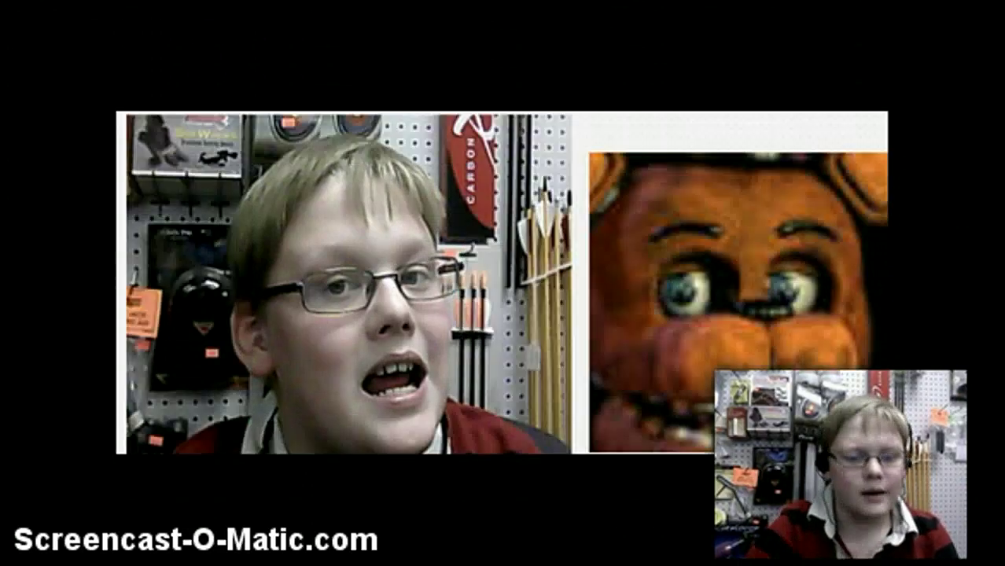
Delete the webcam photo from the canvas with Delete Image(s)
right_click(439, 118)
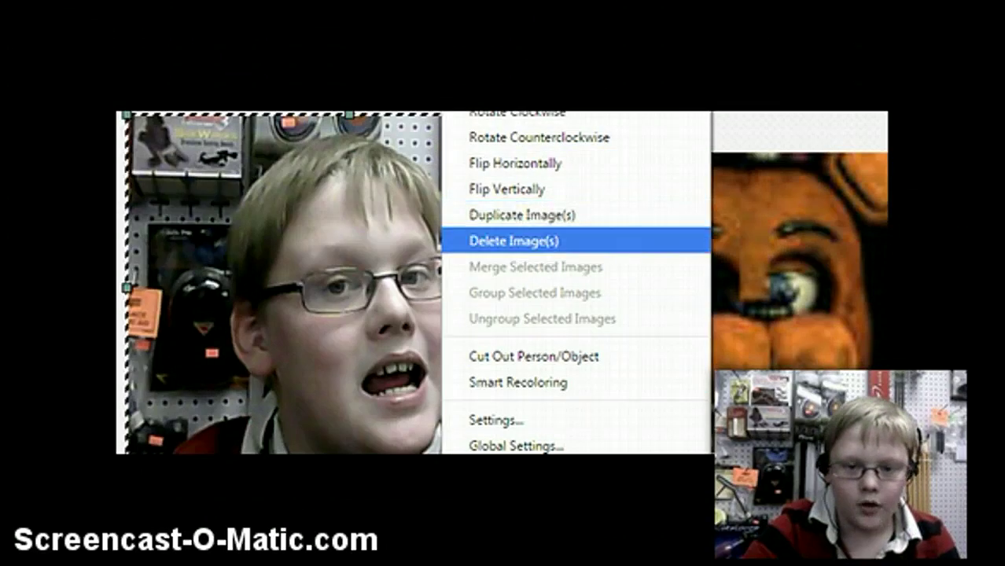
left_click(513, 241)
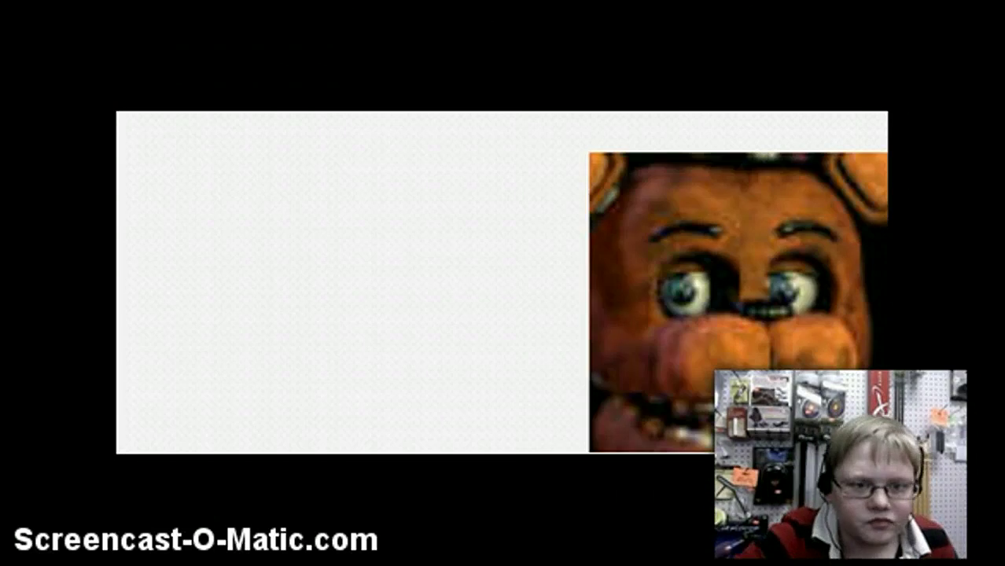
Paste the boy's face capture beside Freddy and widen it to about 192x195
key("ctrl+v")
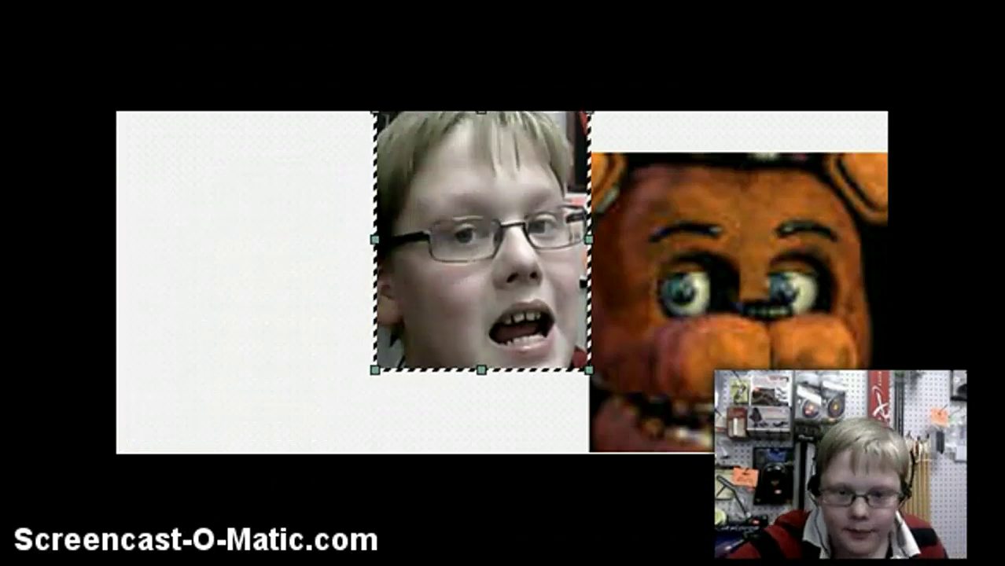
left_click_drag(480, 241, 439, 279)
left_click_drag(331, 279, 284, 280)
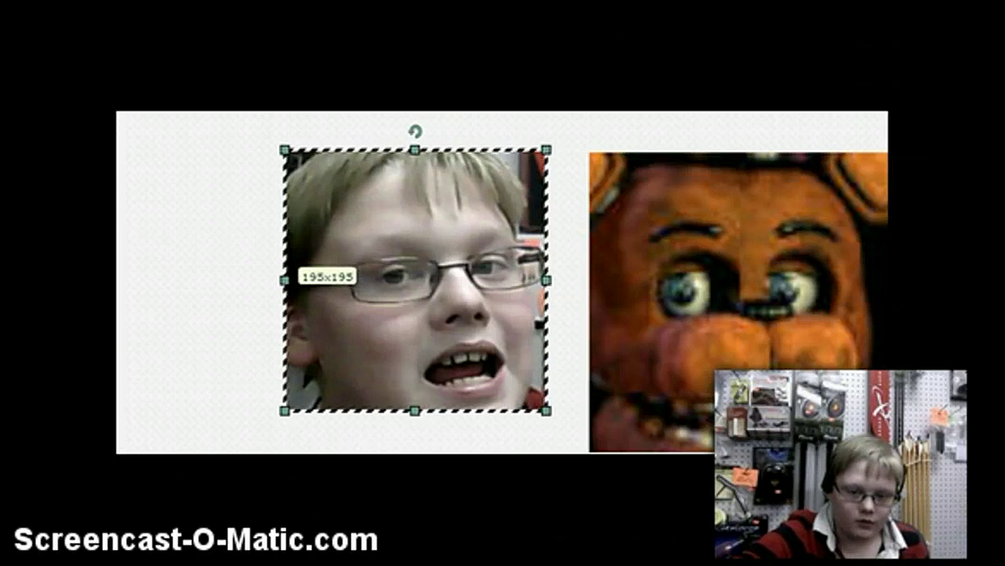
key("Escape")
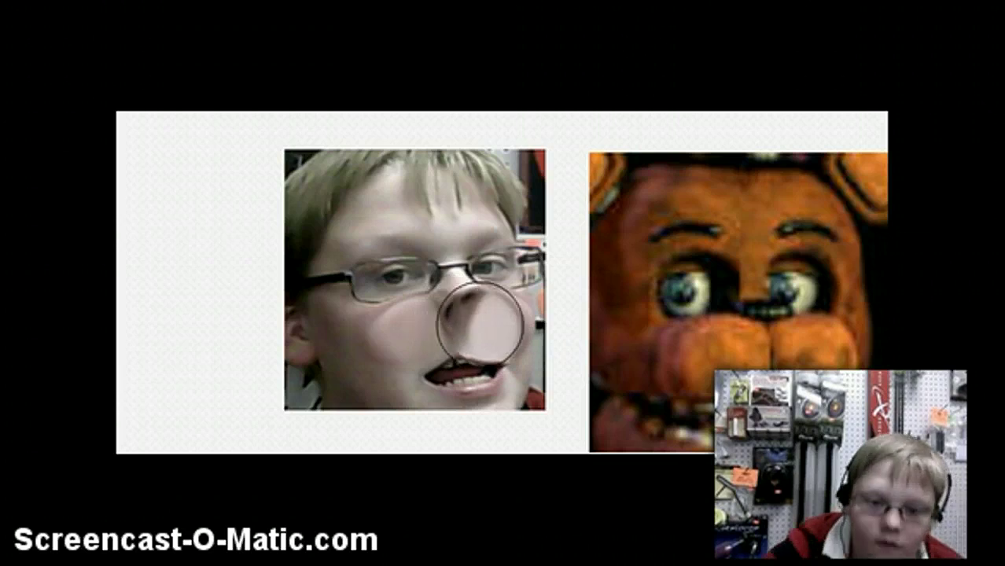
Warp the boy's face around the nose into a bulging snout
left_click_drag(460, 326, 595, 343)
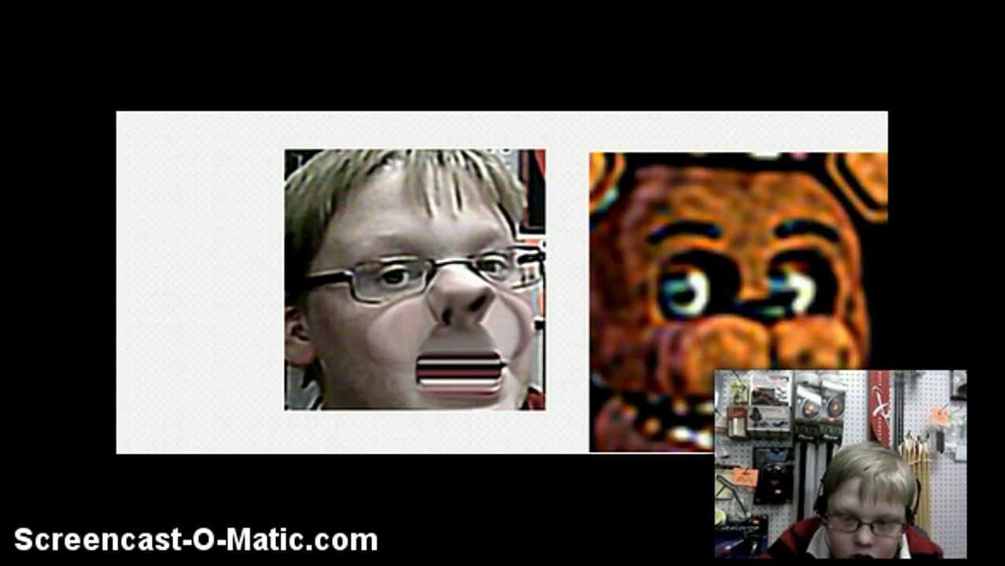
Copy Freddy's snout and paste it onto the boy's face
left_click_drag(658, 305, 871, 409)
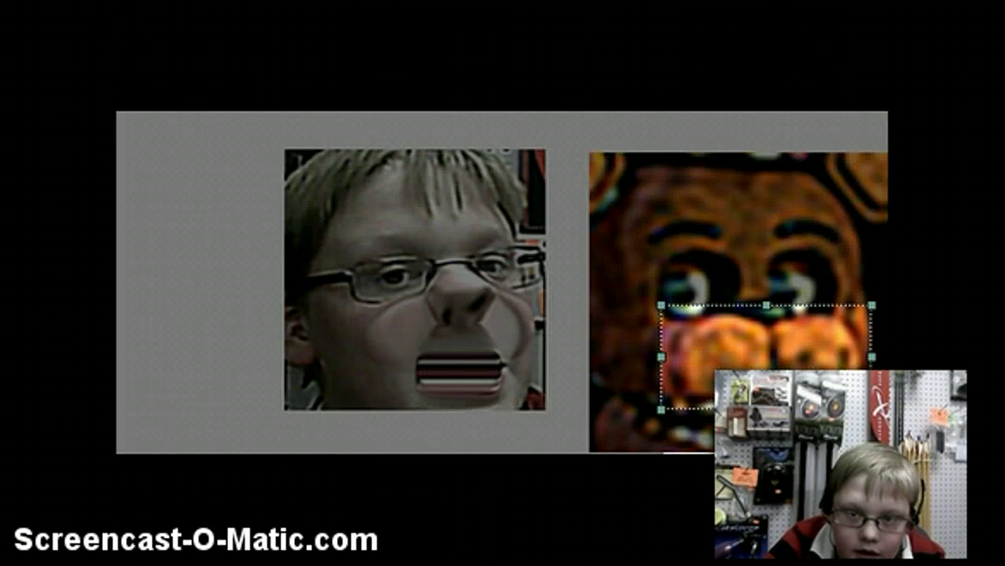
key("ctrl+c")
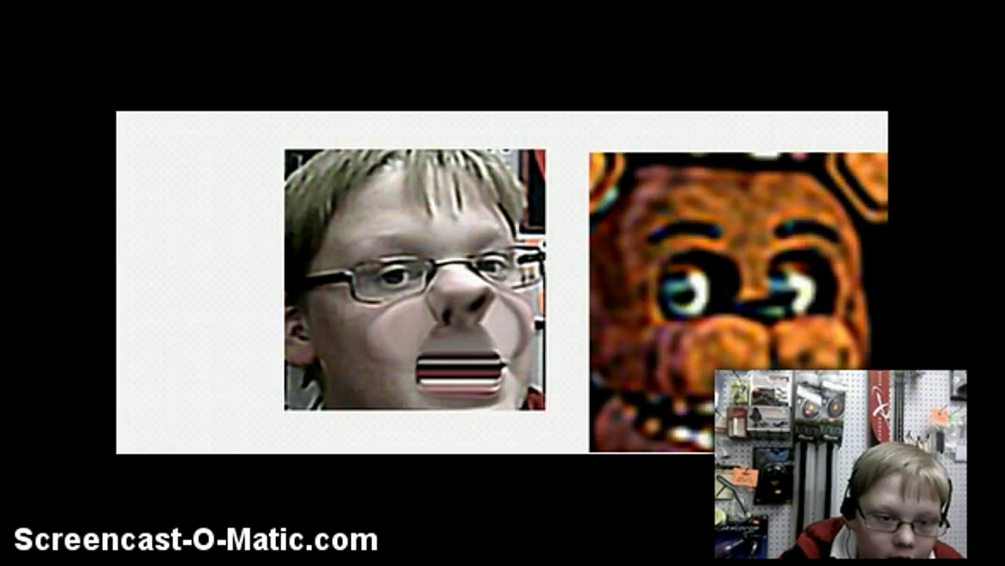
key("ctrl+v")
mouse_move(500, 307)
left_mouse_down()
mouse_move(471, 321)
mouse_move(442, 314)
mouse_move(441, 340)
left_mouse_up()
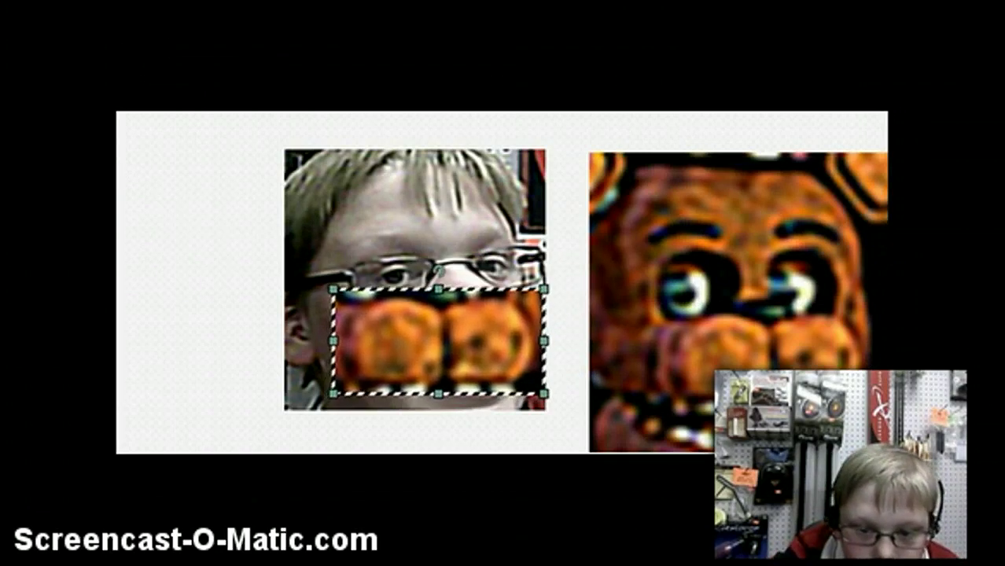
key("Escape")
Position the snout over the boy's nose and shrink it to about 139x59
left_click(441, 339)
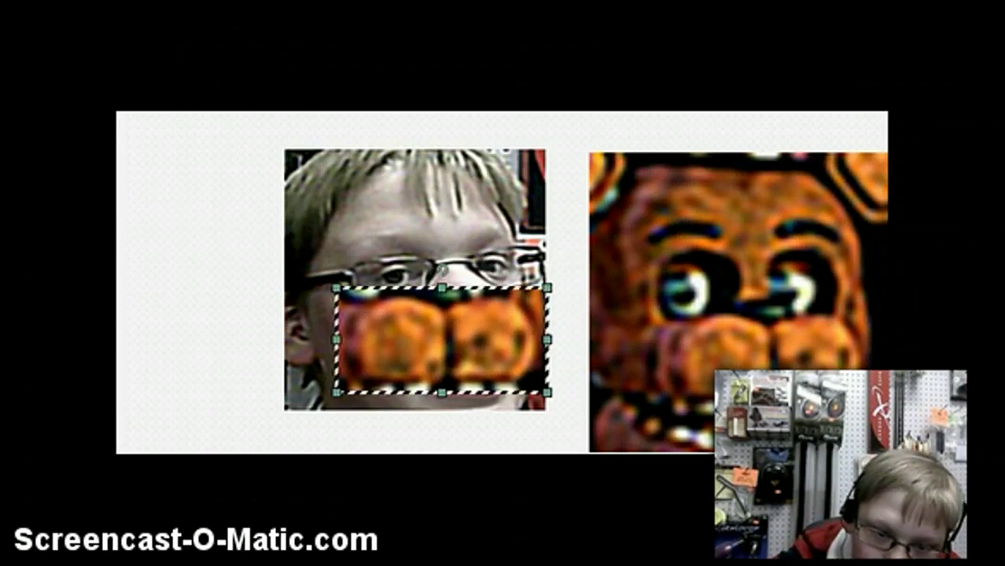
mouse_move(441, 339)
left_mouse_down()
mouse_move(459, 300)
mouse_move(456, 323)
left_mouse_up()
left_click_drag(351, 375, 371, 356)
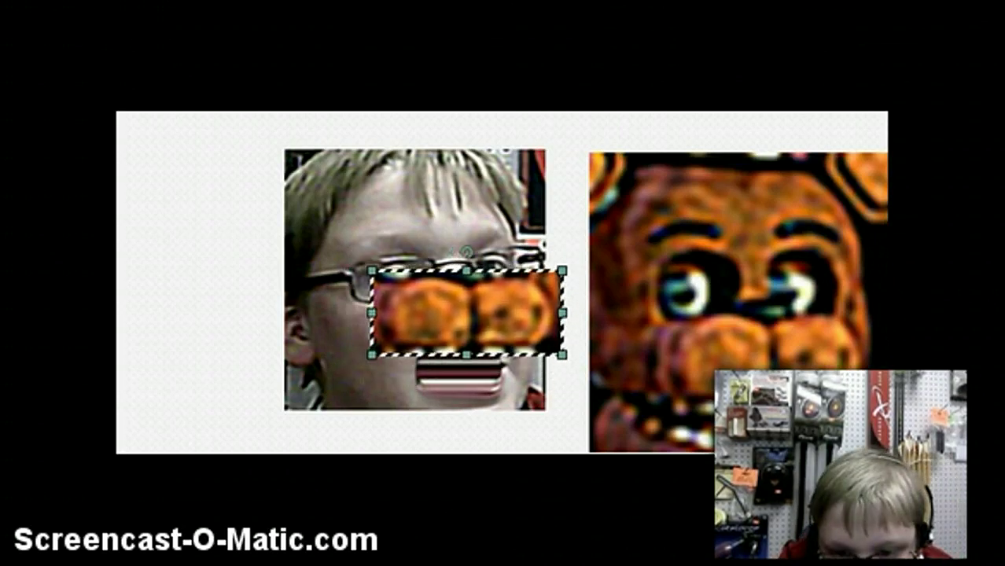
key("Escape")
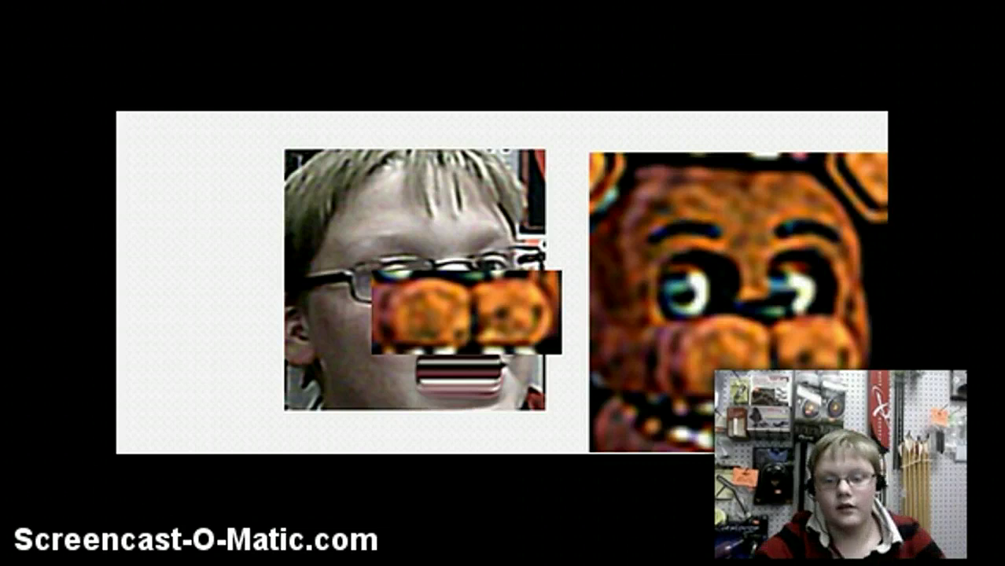
left_click_drag(466, 312, 442, 319)
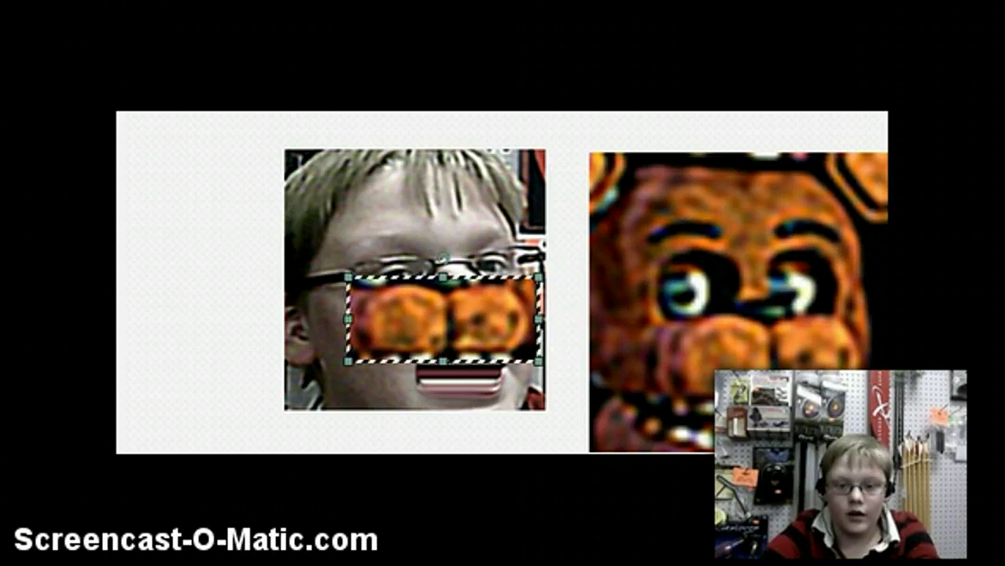
mouse_move(538, 277)
left_mouse_down()
mouse_move(526, 291)
mouse_move(547, 272)
mouse_move(540, 282)
left_mouse_up()
key("Escape")
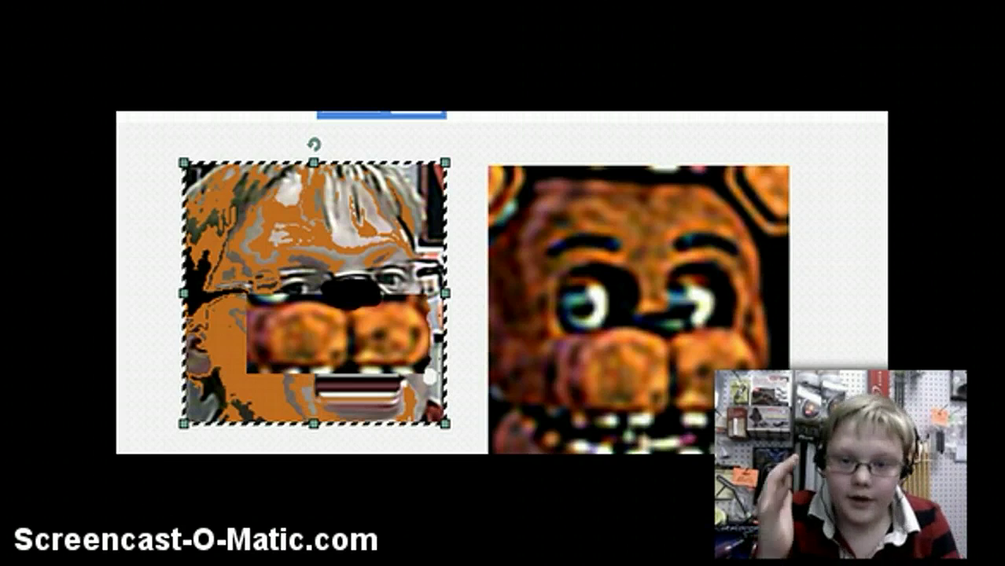
Deselect, then reselect the orange-recolored face image
key("Escape")
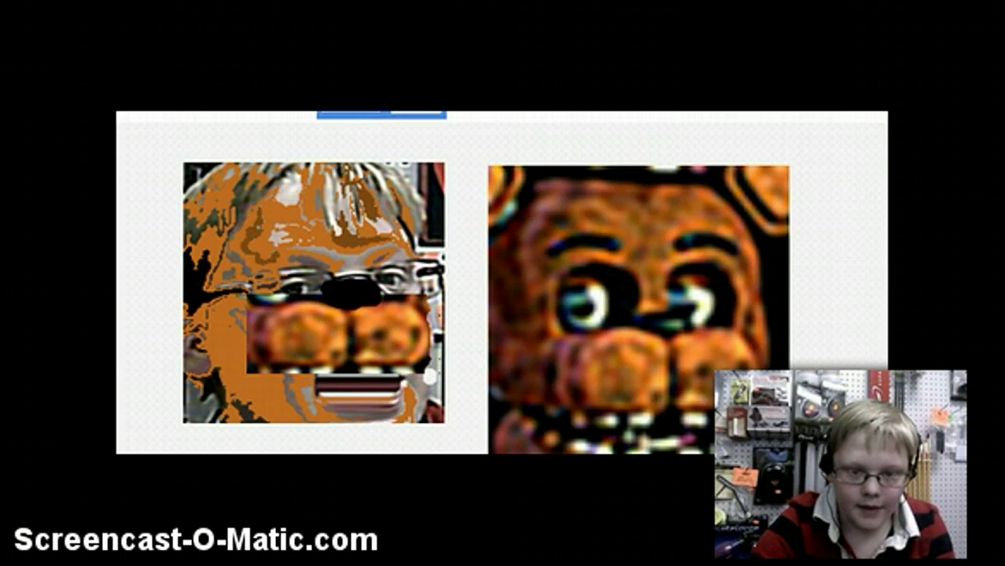
left_click(314, 293)
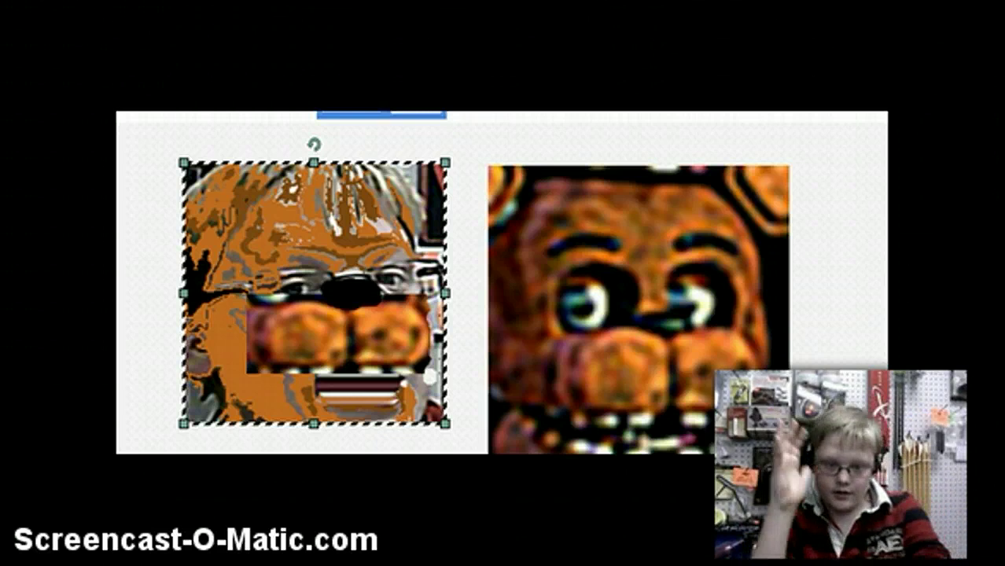
Paint white over the boy's mouth area below the snout
key("Escape")
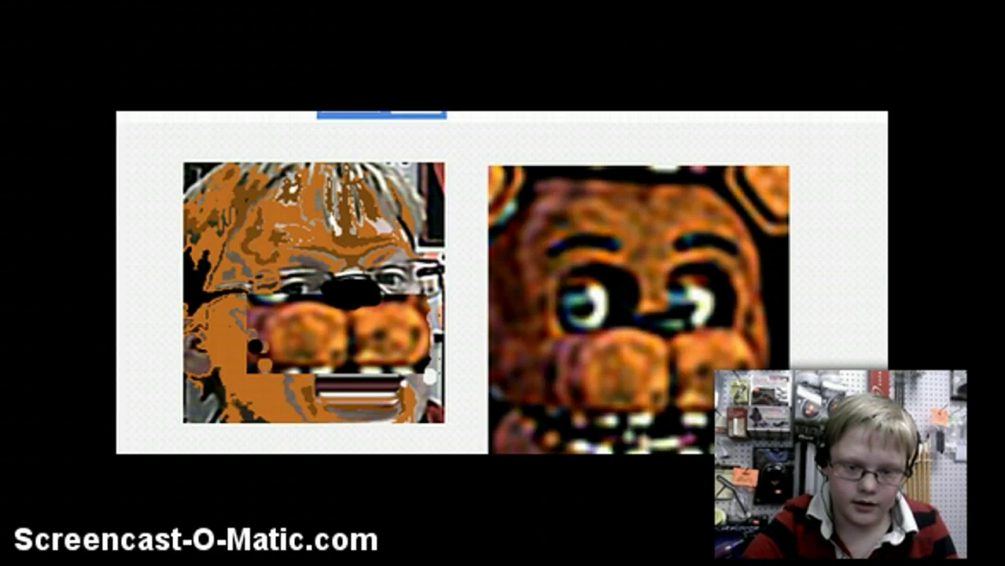
mouse_move(262, 348)
left_mouse_down()
mouse_move(265, 364)
mouse_move(251, 363)
left_mouse_up()
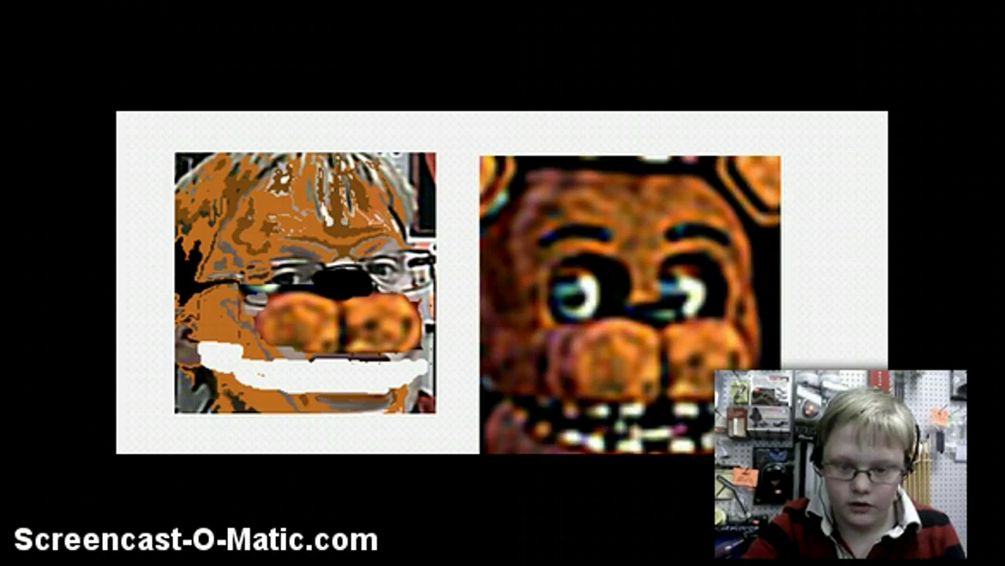
Capture Freddy's upper teeth and fit the pasted strip across the boy's mouth
mouse_move(533, 388)
left_mouse_down()
mouse_move(715, 434)
mouse_move(746, 425)
left_mouse_up()
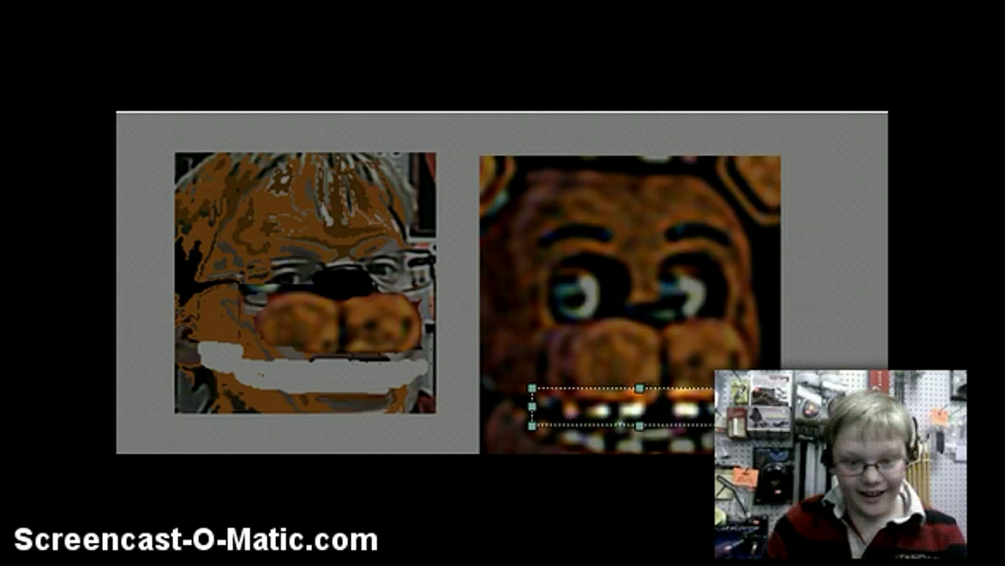
key("Return")
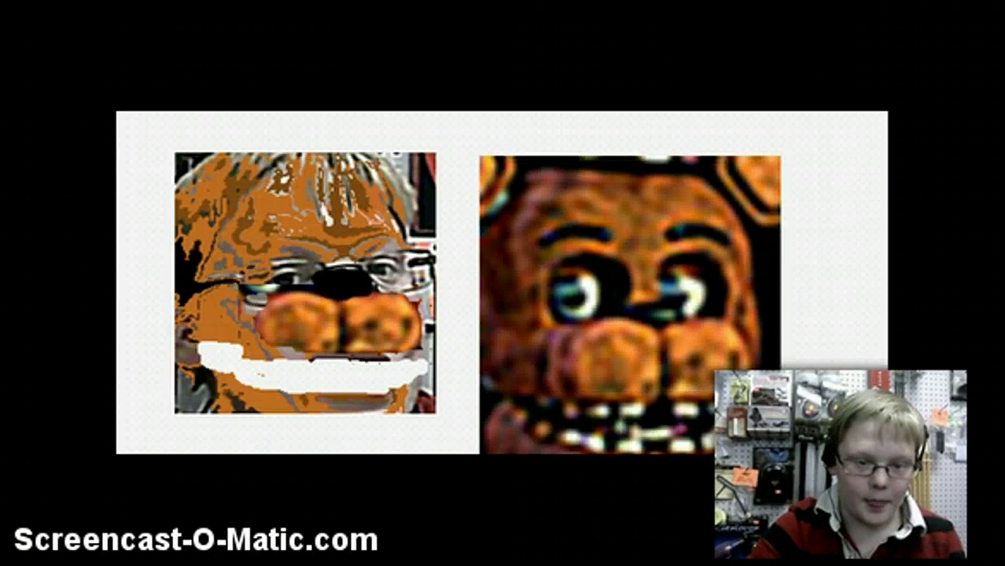
key("ctrl+v")
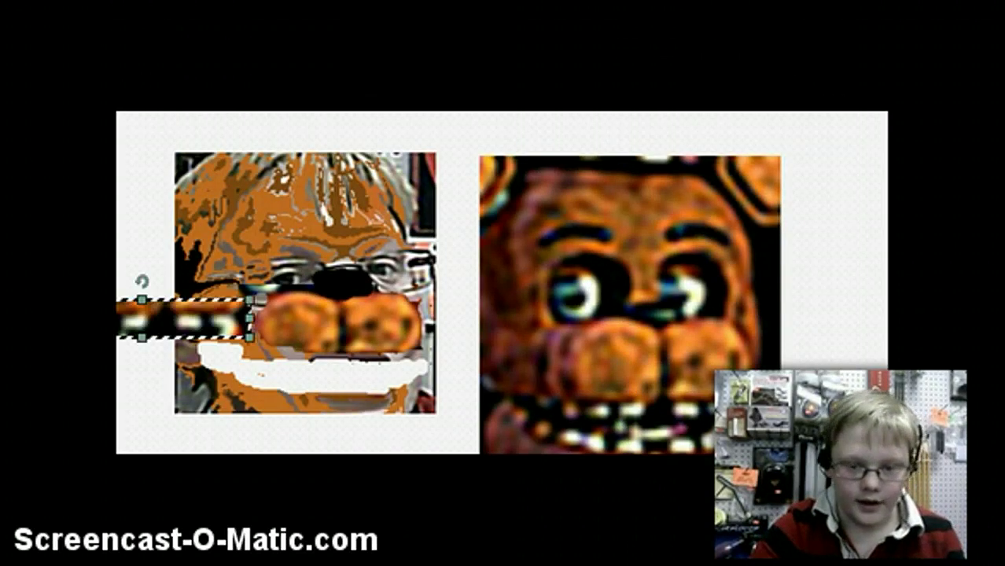
left_click_drag(185, 318, 322, 361)
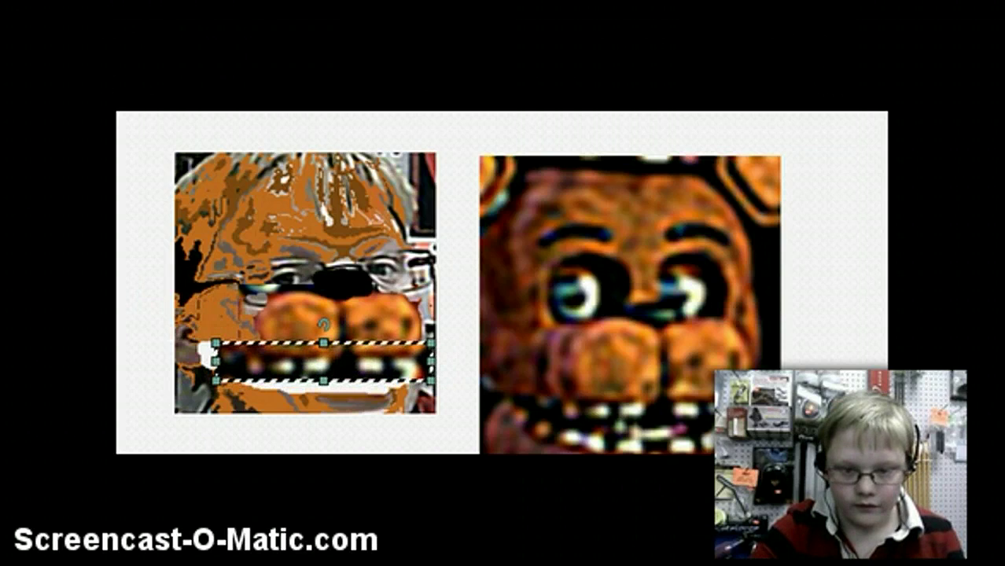
left_click_drag(430, 380, 420, 374)
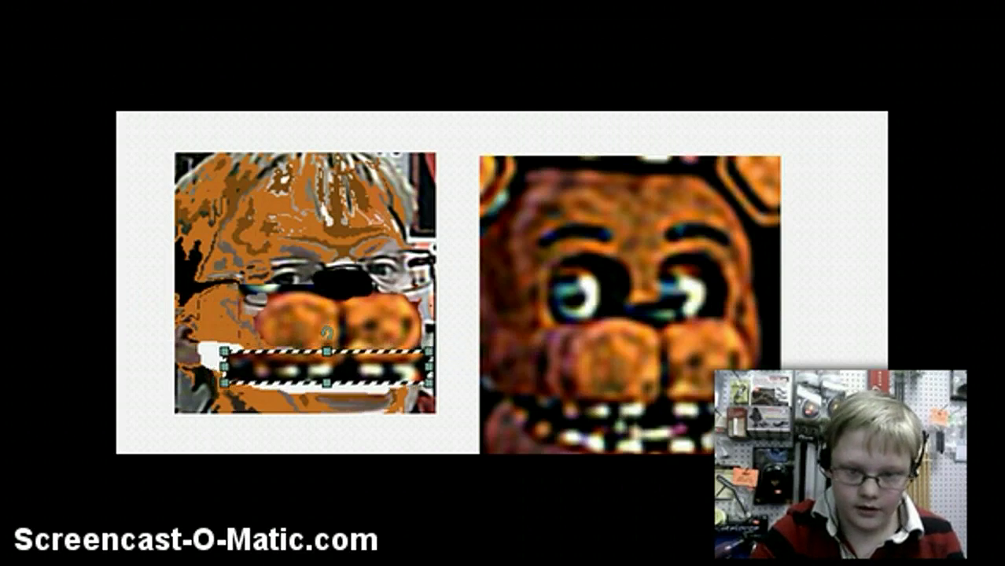
mouse_move(322, 360)
left_mouse_down()
mouse_move(336, 362)
mouse_move(320, 363)
left_mouse_up()
left_click_drag(428, 362, 421, 362)
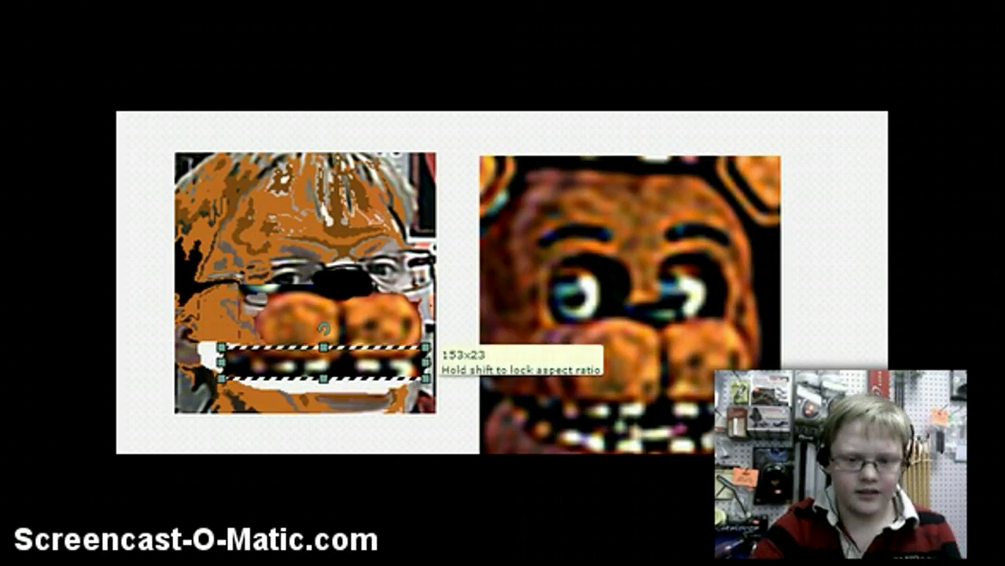
left_click_drag(320, 345, 320, 348)
key("Return")
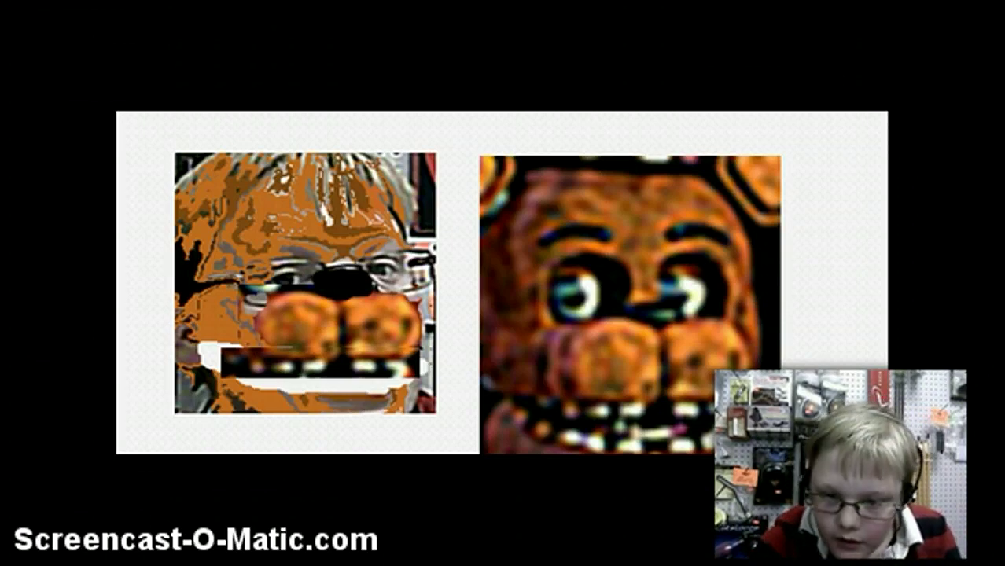
mouse_move(524, 402)
left_mouse_down()
mouse_move(634, 446)
mouse_move(716, 451)
left_mouse_up()
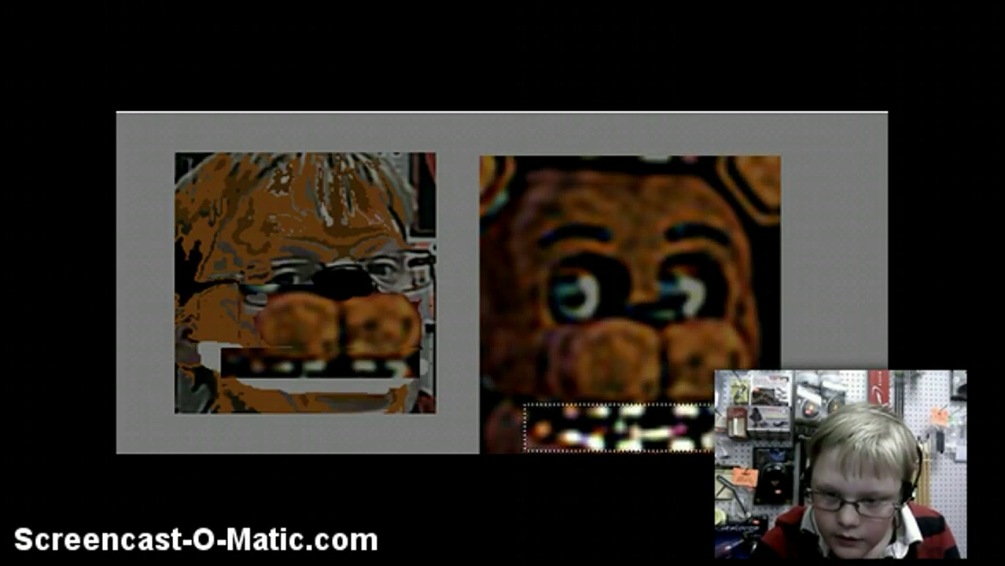
Capture Freddy's full lower row of teeth
left_click_drag(627, 396, 629, 405)
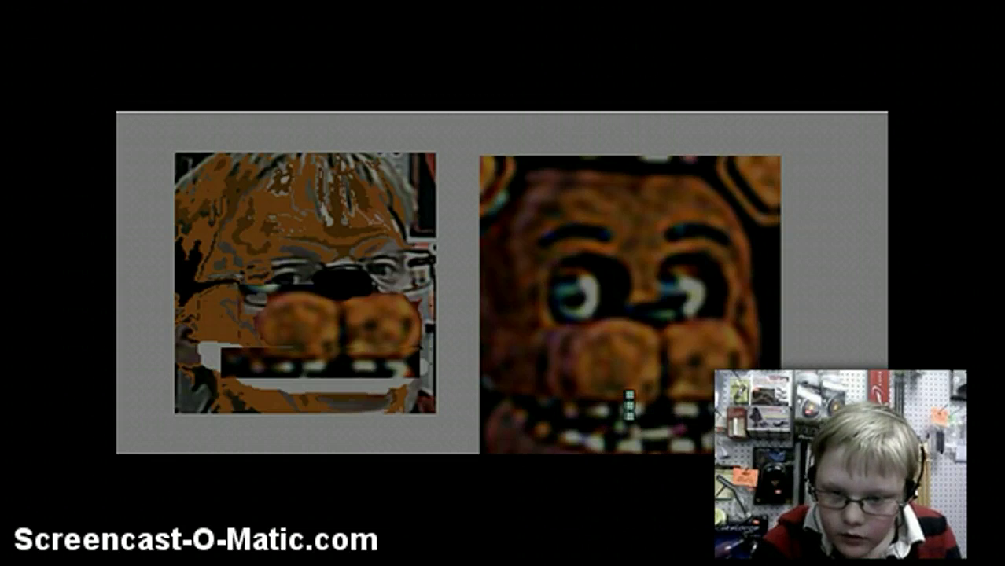
left_click_drag(535, 417, 643, 451)
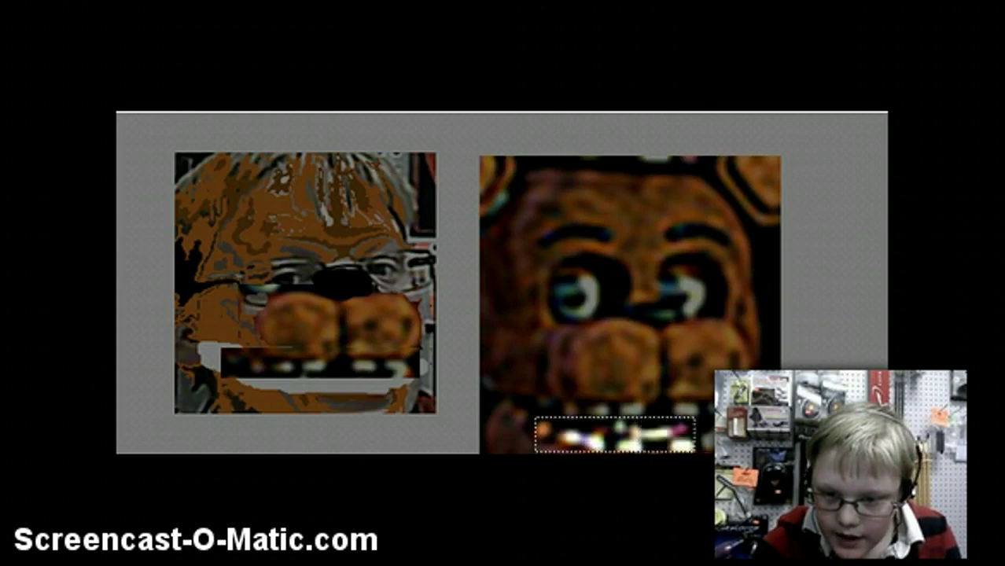
left_click_drag(643, 451, 714, 451)
key("m")
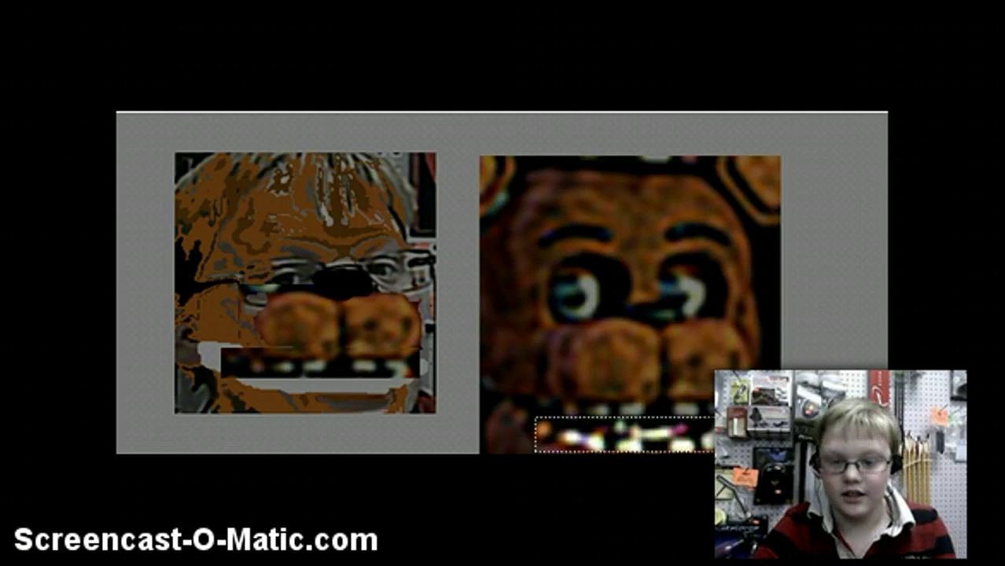
key("Return")
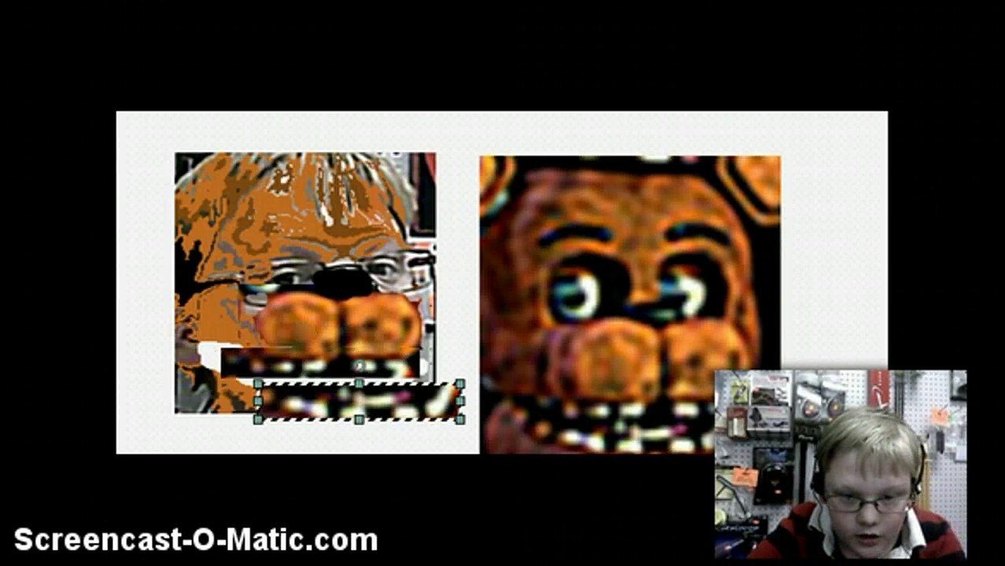
Place the lower teeth strip just below the upper teeth
mouse_move(359, 401)
left_mouse_down()
mouse_move(331, 400)
mouse_move(330, 385)
left_mouse_up()
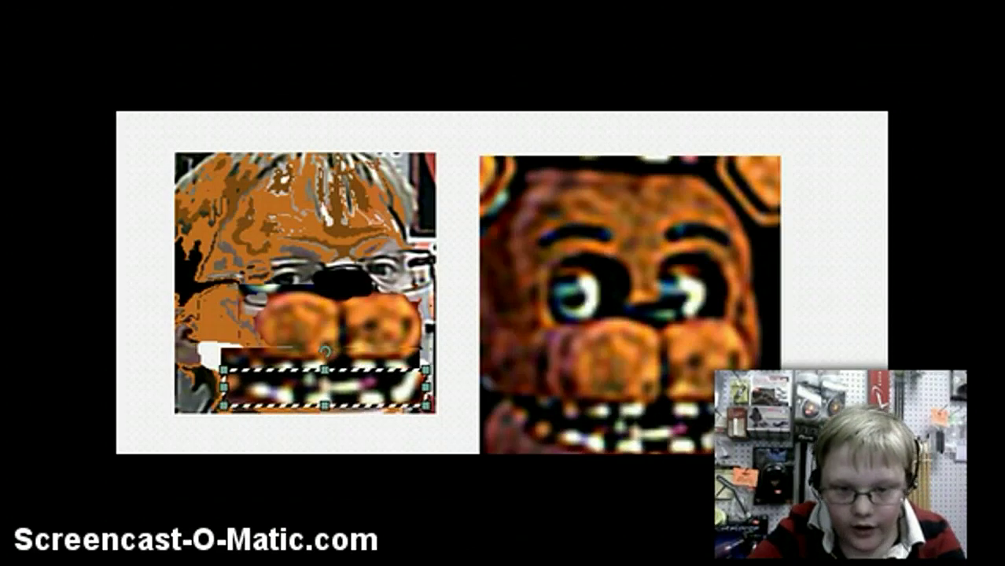
key("Return")
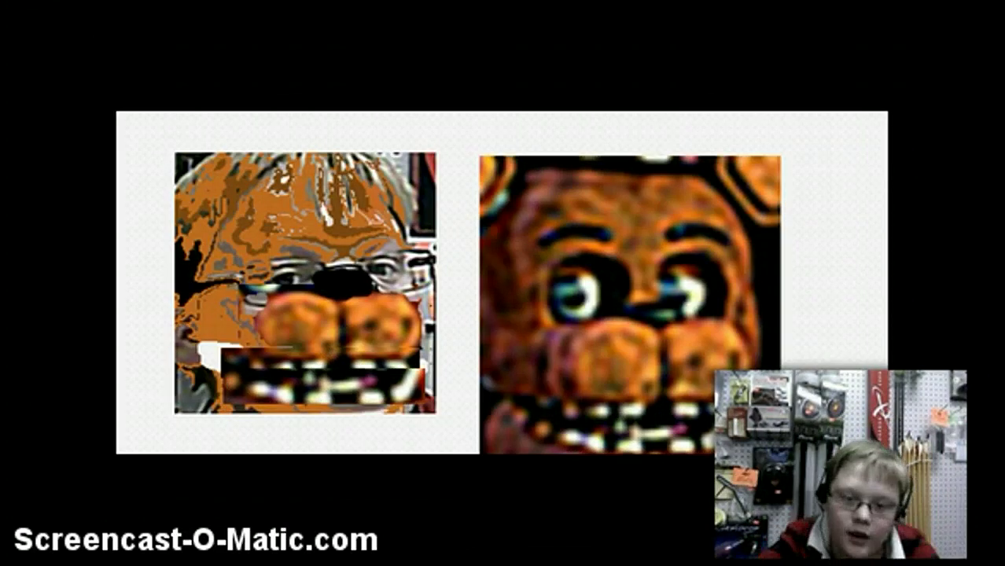
left_click_drag(221, 347, 421, 379)
right_click(367, 355)
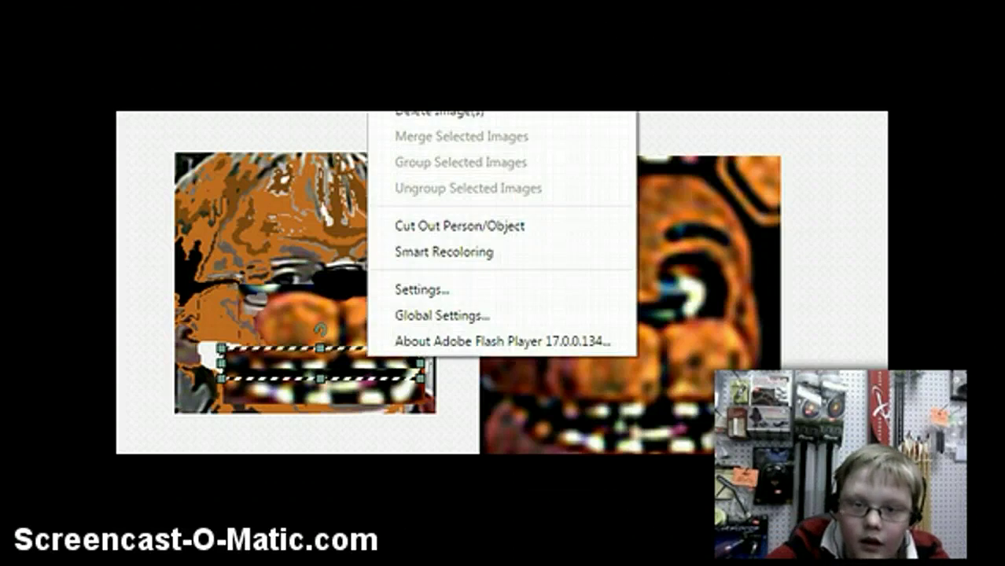
key("Escape")
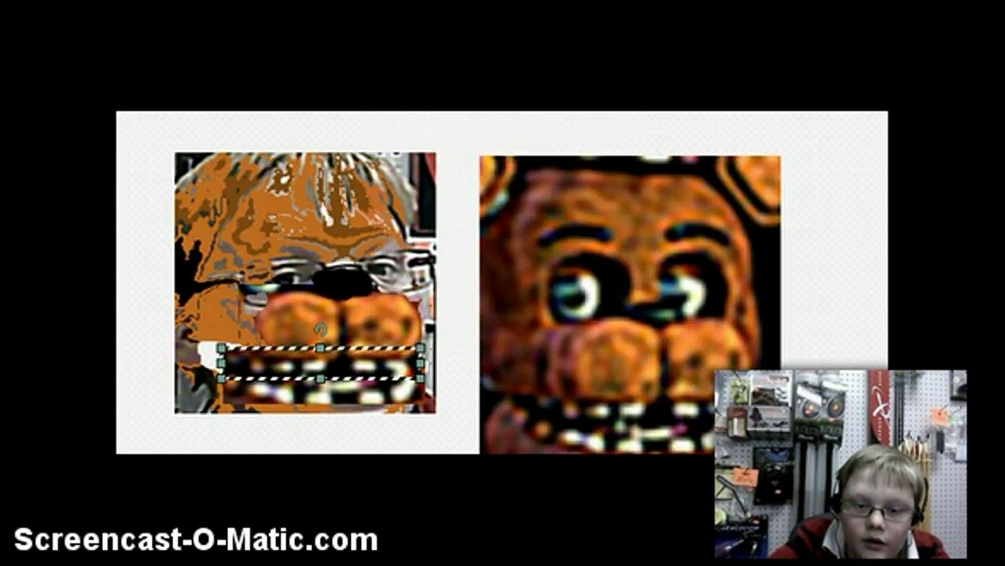
key("Escape")
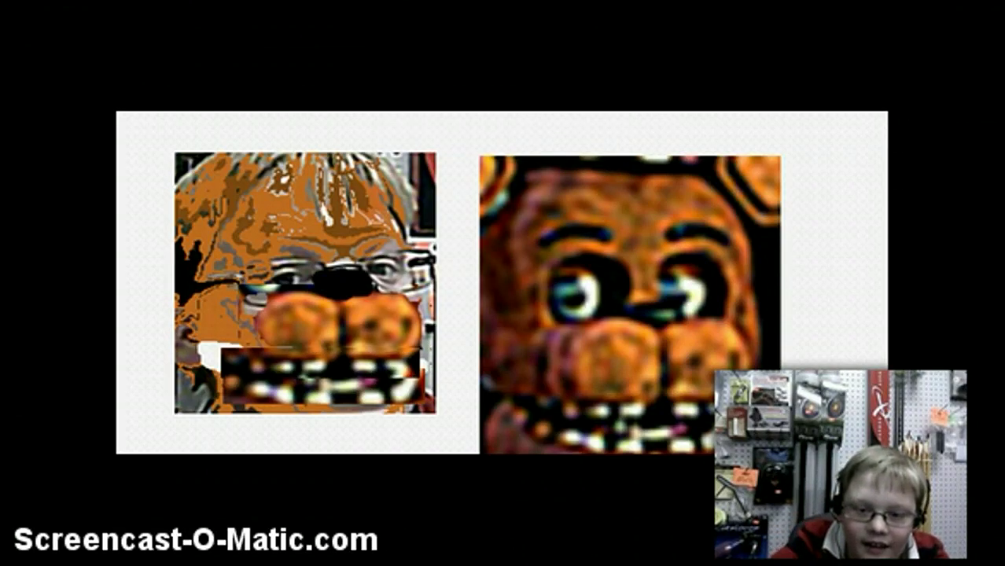
Nudge the teeth strip up-left and resize it to about 142x17 under the snout
left_click(325, 378)
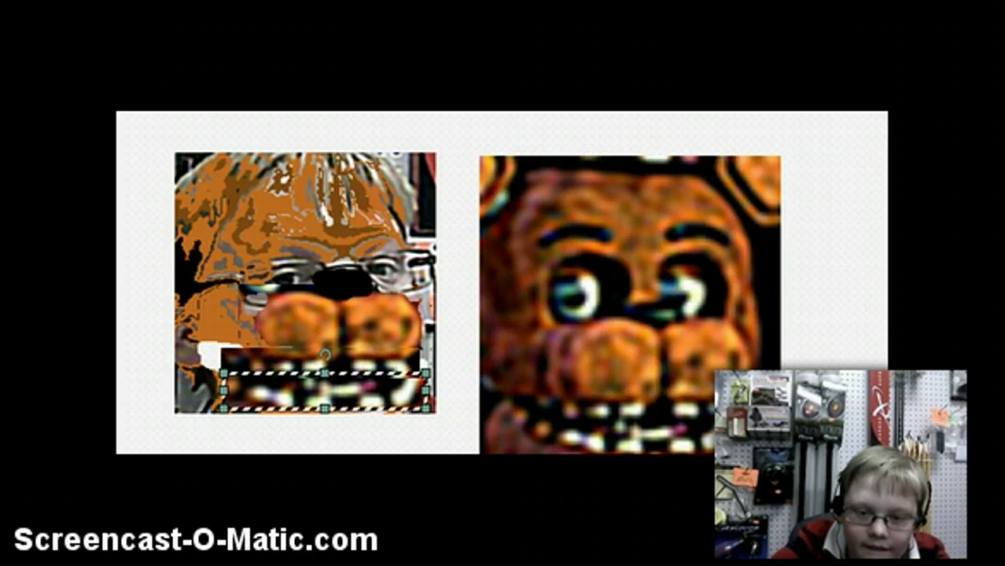
key("Up")
key("Up")
key("Up")
key("Left")
key("Left")
key("Left")
left_click_drag(423, 406, 413, 399)
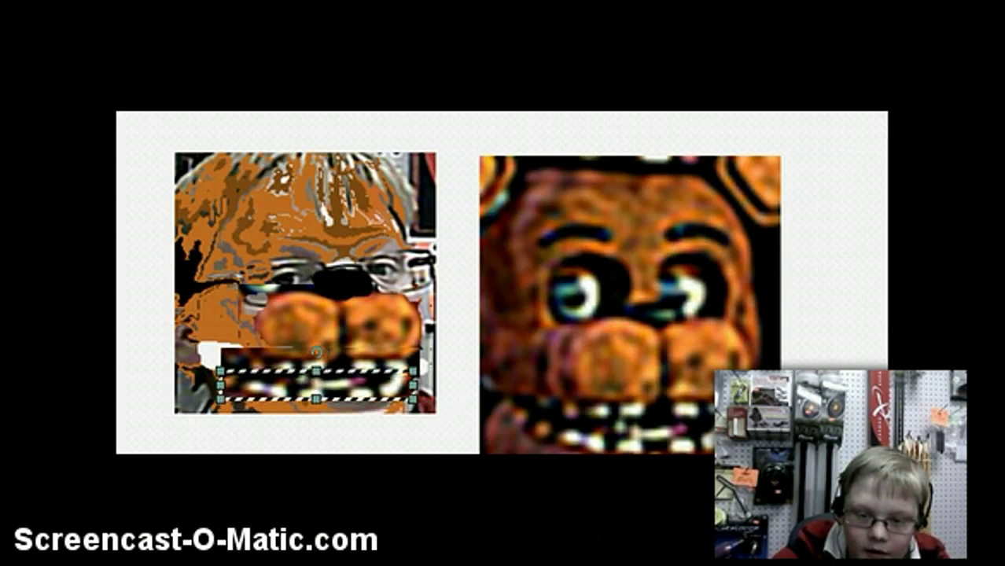
key("Escape")
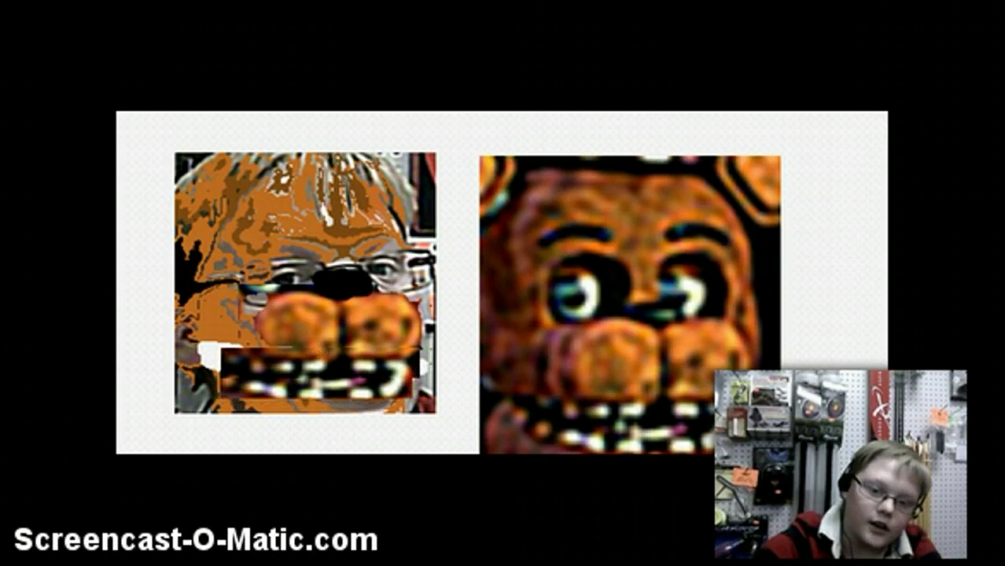
key("ctrl+z")
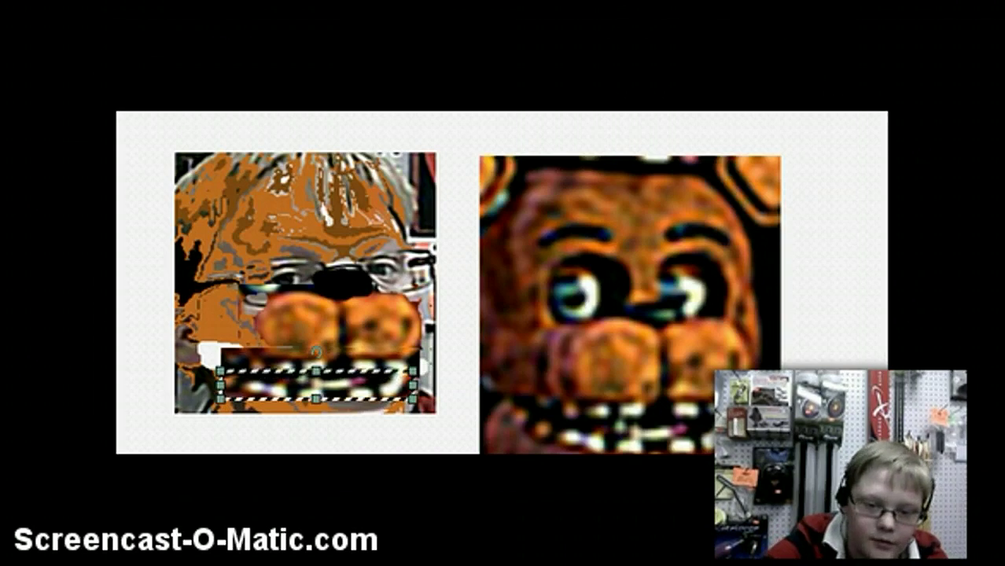
left_click_drag(412, 399, 412, 393)
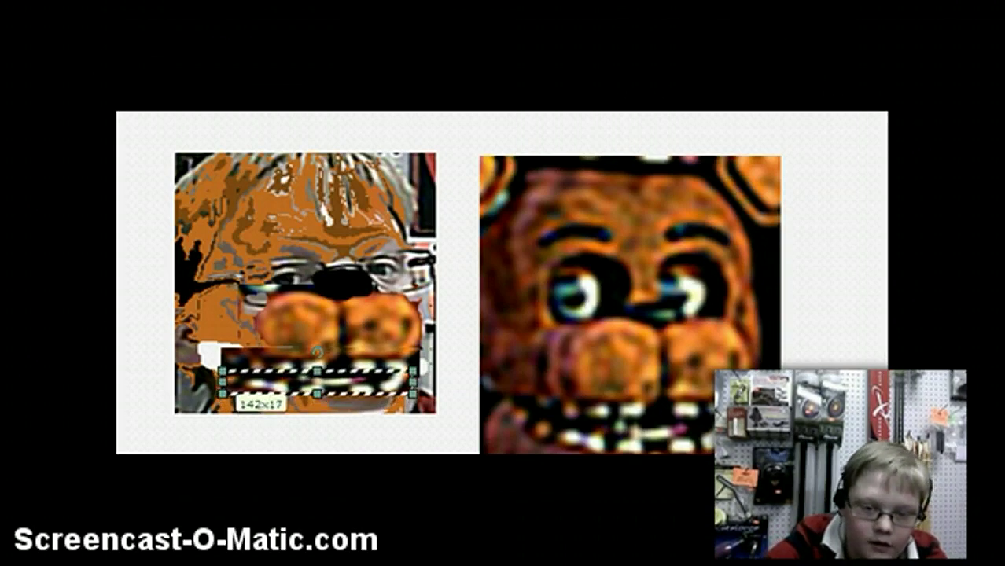
Commit the resized teeth strip over the boy's mouth
key("Escape")
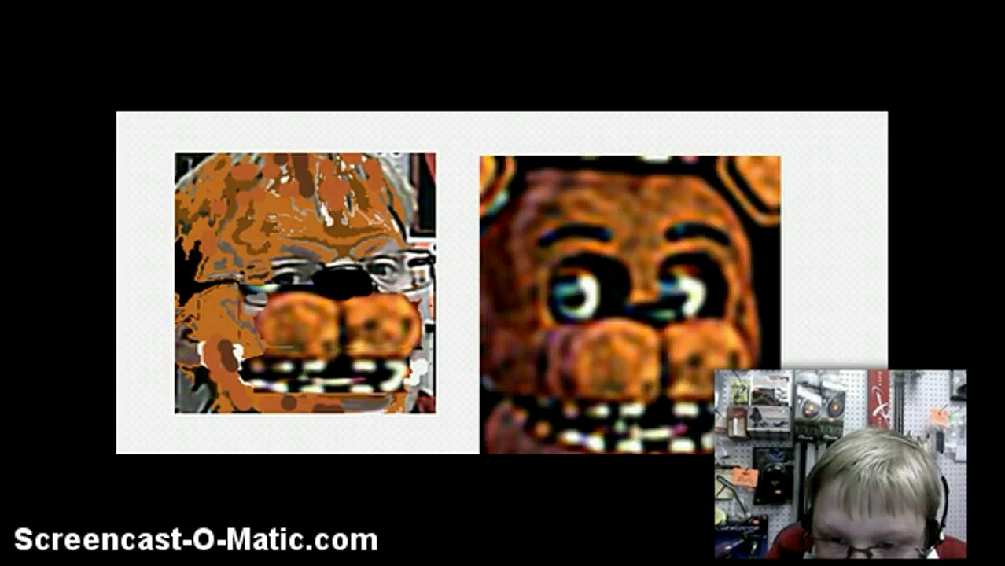
Capture a 40x42 region around Freddy's left eye, copy it, and paste it into the picture
left_click_drag(546, 263, 602, 322)
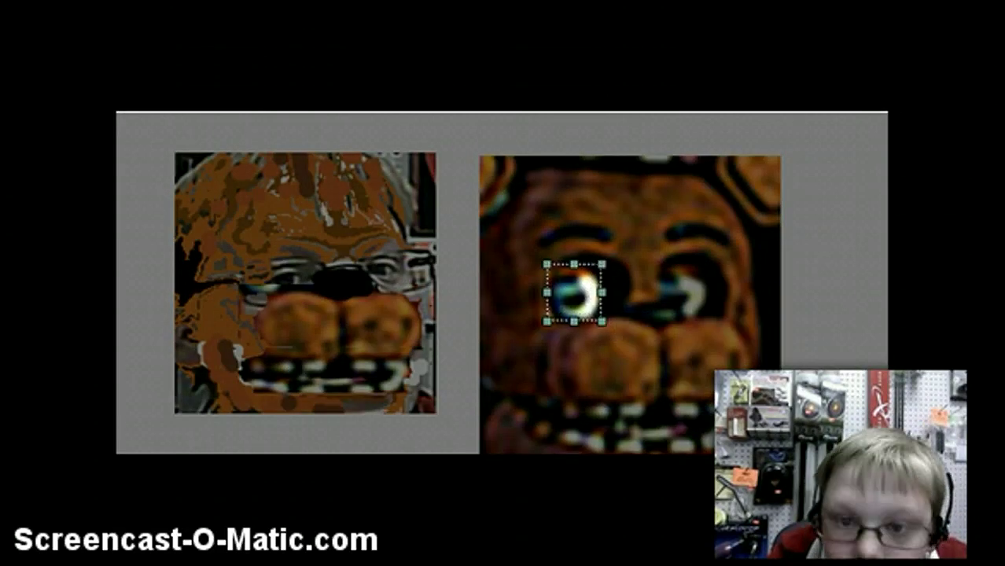
key("ctrl+c")
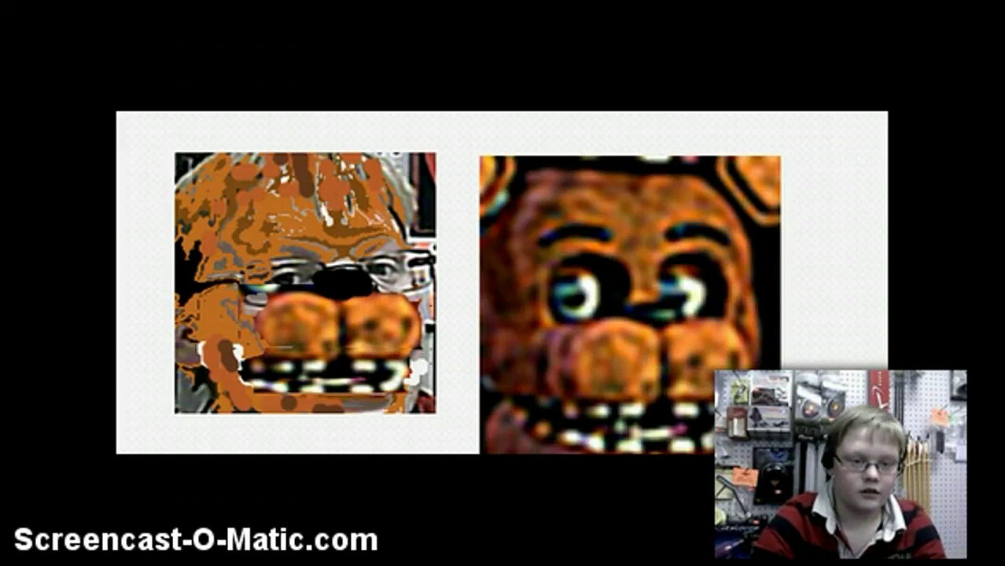
key("ctrl+v")
Move the pasted Freddy eye onto the boy's left eye and commit it in place
left_click_drag(197, 239, 286, 260)
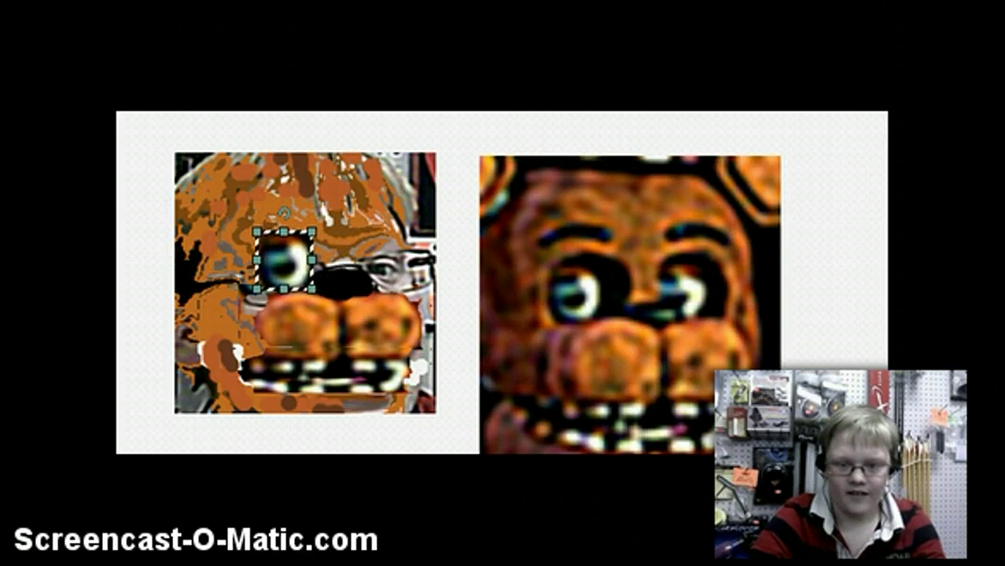
key("Escape")
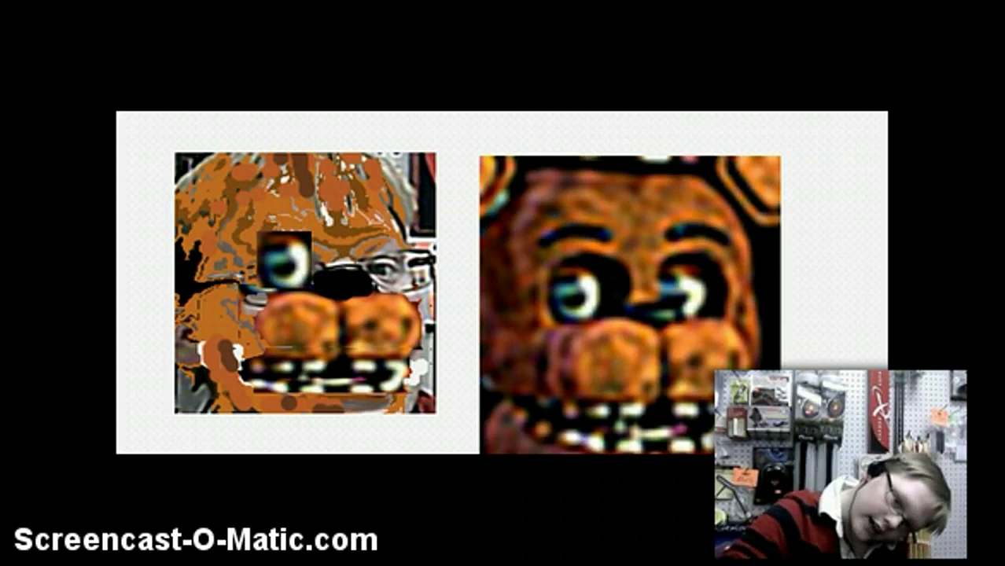
left_click(284, 259)
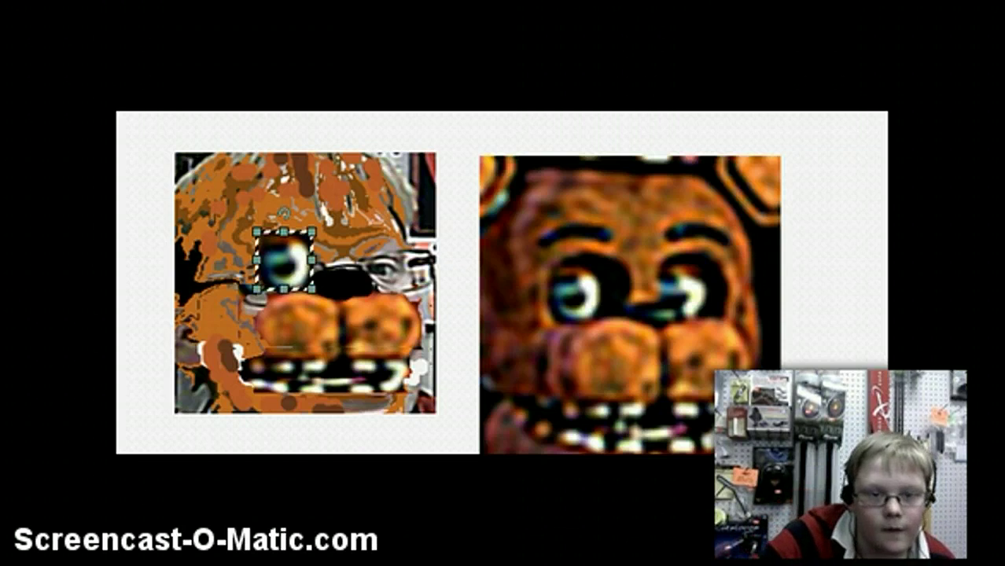
key("Escape")
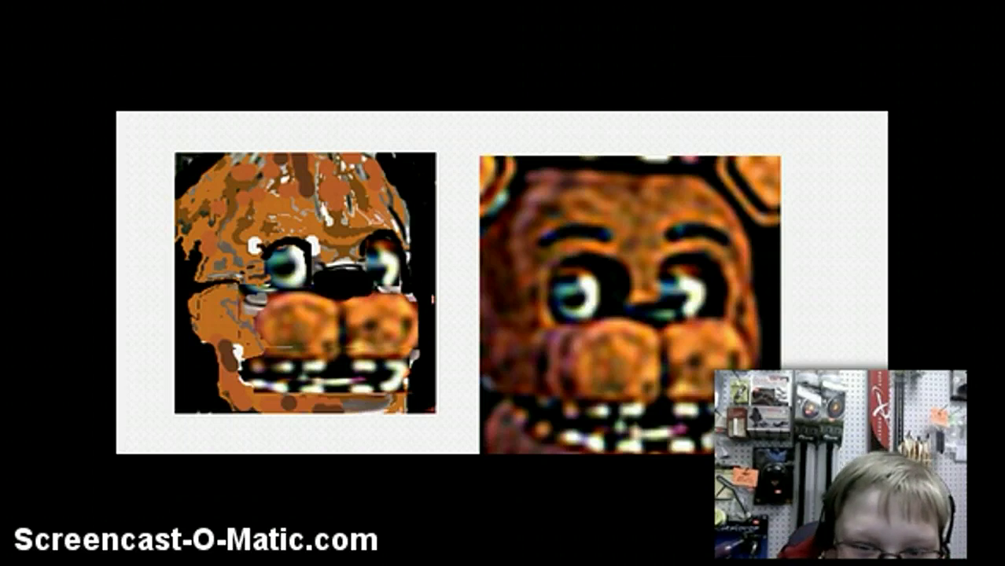
Paint a black stroke up the left edge of the orange face
mouse_move(188, 250)
left_mouse_down()
mouse_move(172, 193)
mouse_move(189, 216)
left_mouse_up()
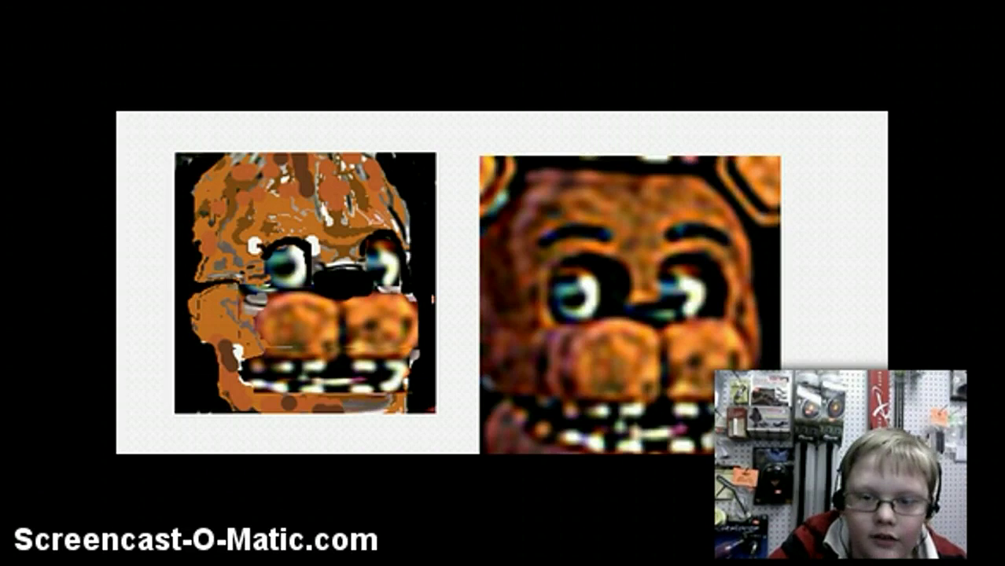
Select the Freddy picture on the right, then deselect it
left_click(629, 303)
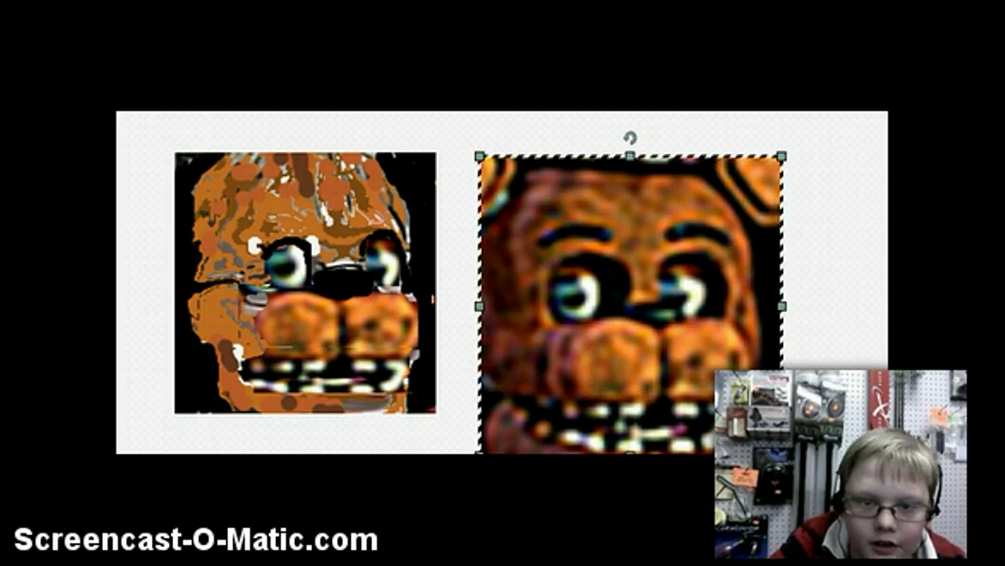
key("Escape")
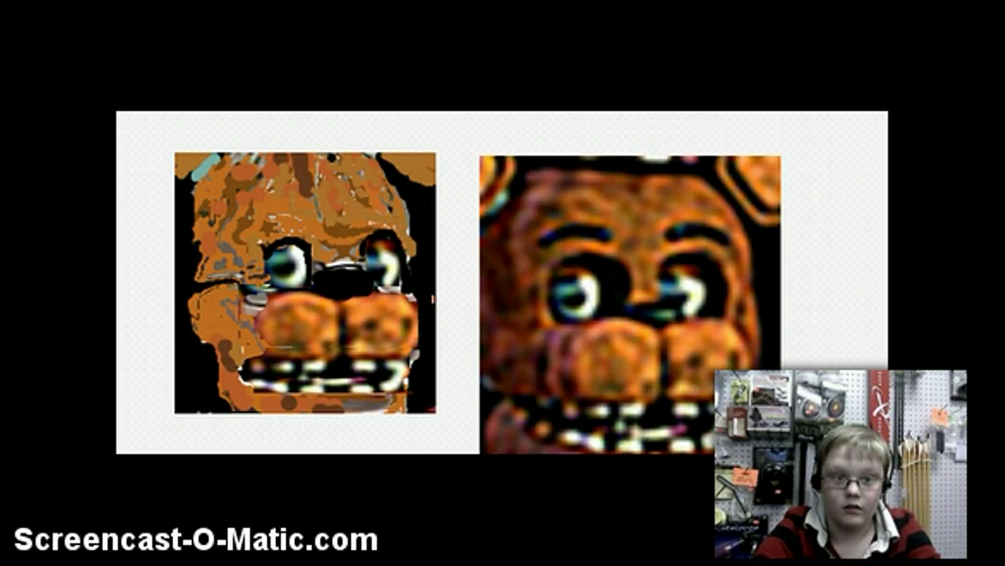
scroll(503, 283, "left", 3)
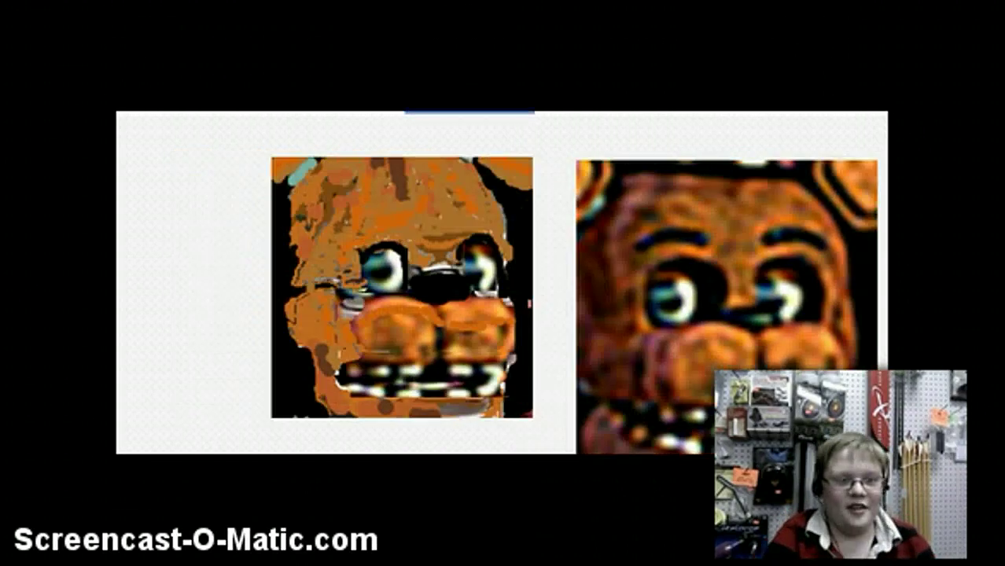